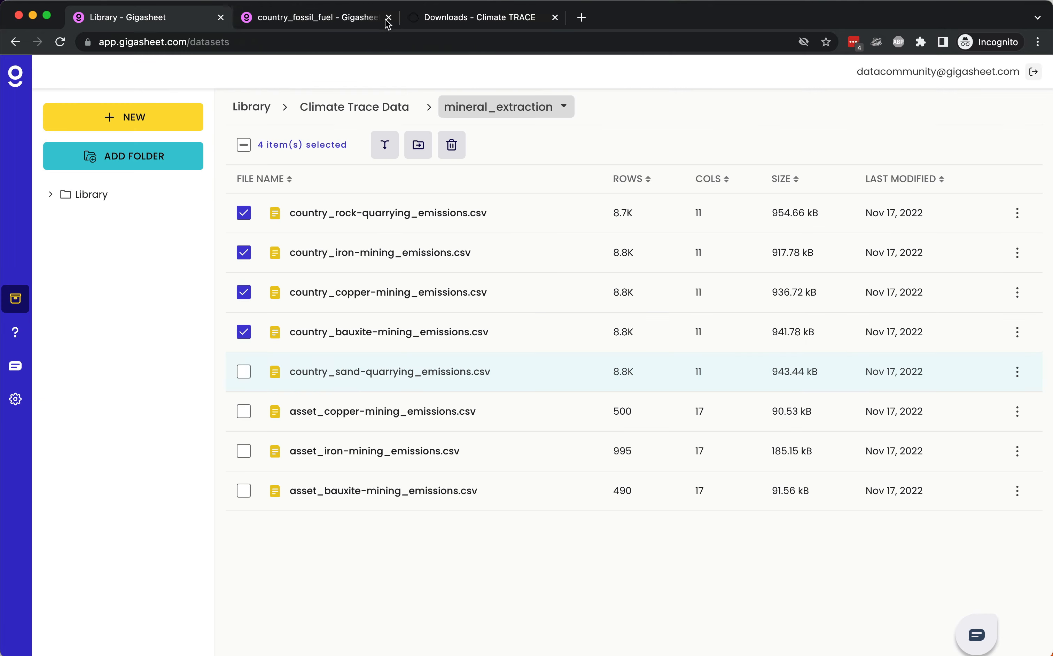
Step: Add country_sand-quarrying_emissions.csv to the selected country files and combine all five into a file named mineral_extraction
{"action": "left_click", "coordinate": [244, 373]}
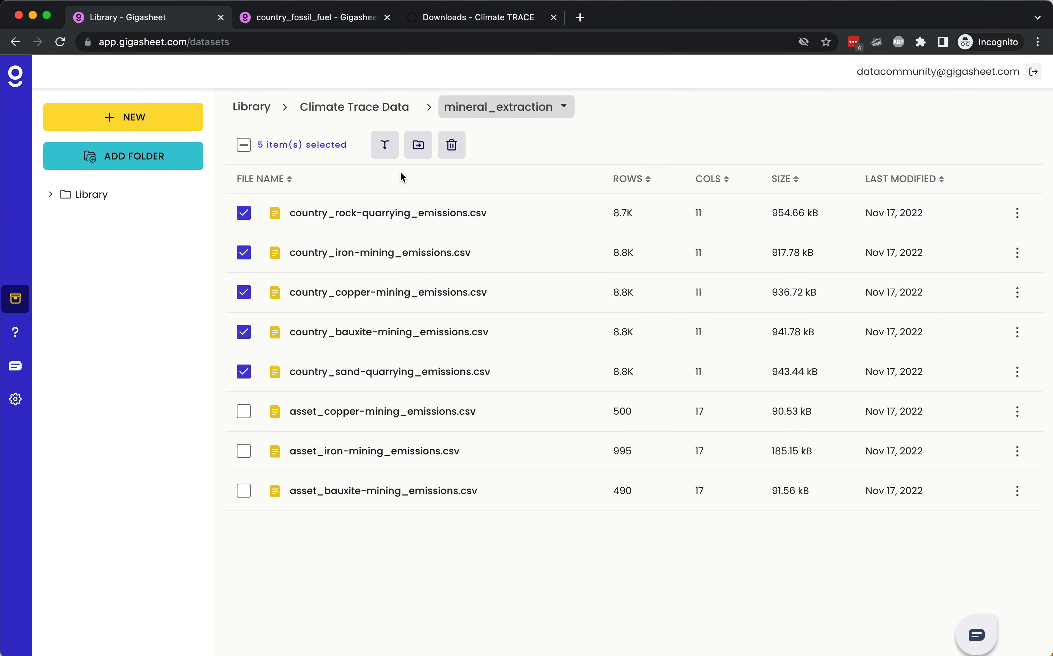
{"action": "left_click", "coordinate": [389, 154]}
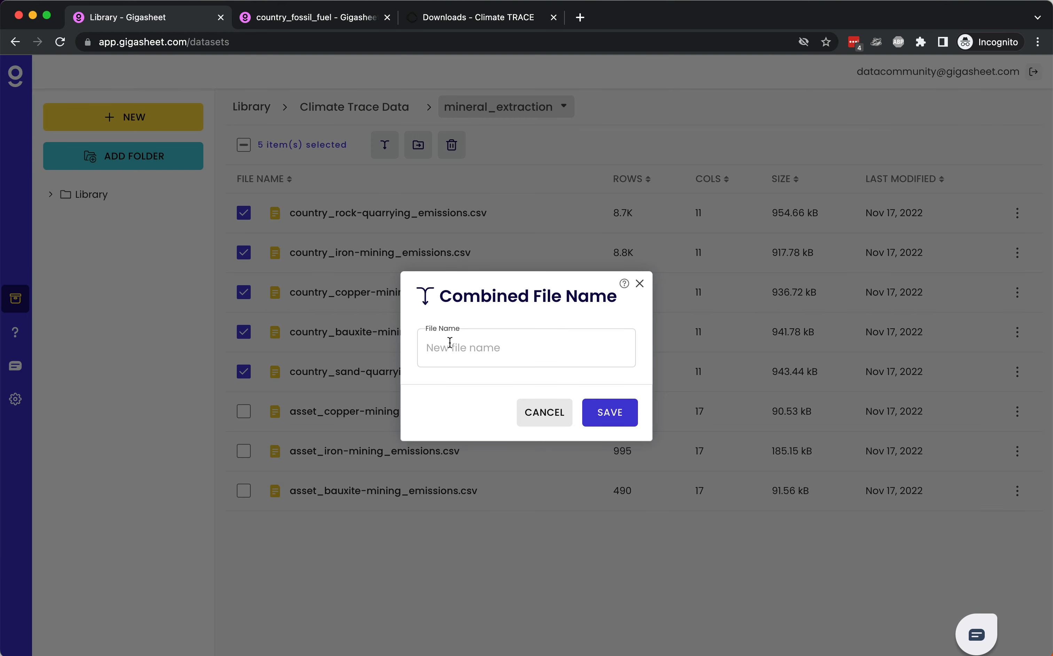
{"action": "type", "text": "min"}
{"action": "type", "text": "ction"}
{"action": "key", "text": "Return"}
{"action": "type", "text": "eral_extra"}
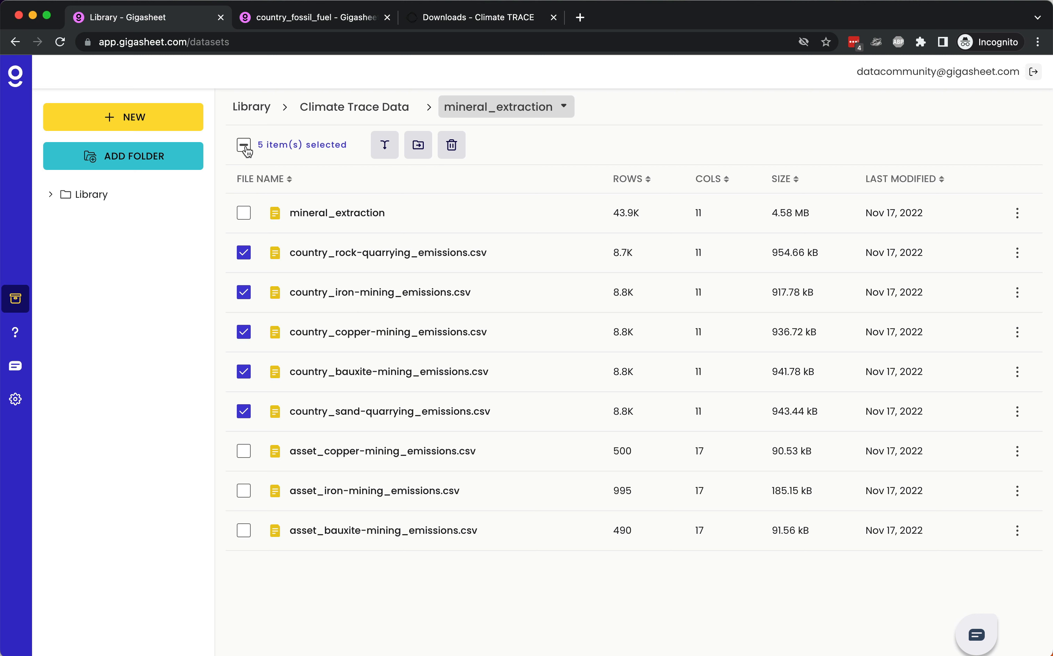
Step: Clear the file selection and move only the combined mineral_extraction file up to the Climate Trace Data folder
{"action": "left_click", "coordinate": [244, 145]}
{"action": "left_click", "coordinate": [244, 145]}
{"action": "left_click", "coordinate": [244, 212]}
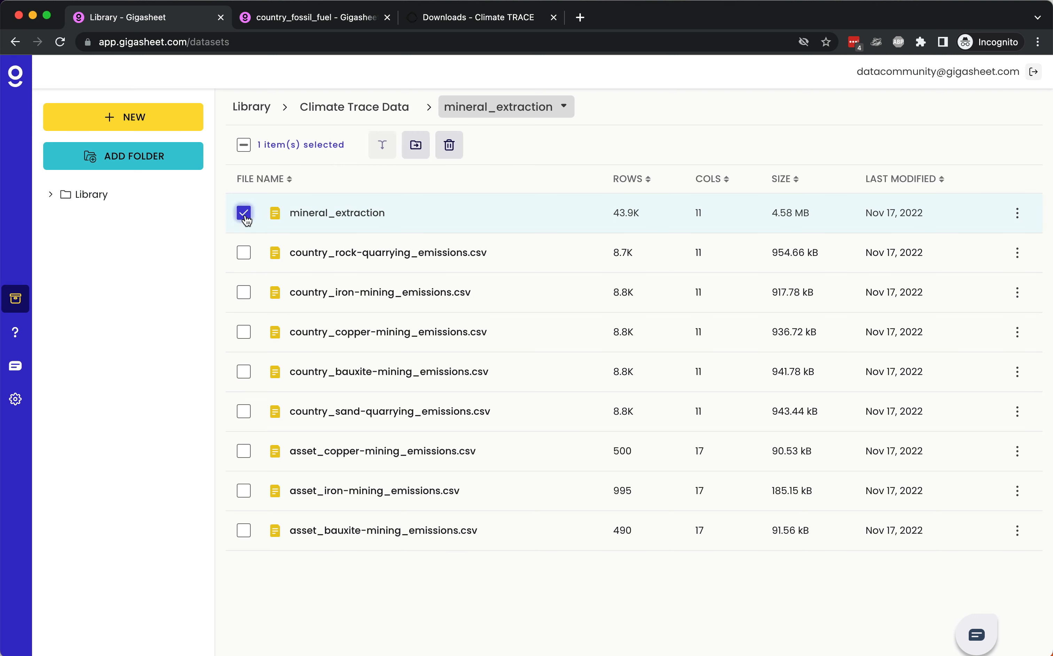
{"action": "left_click", "coordinate": [416, 148]}
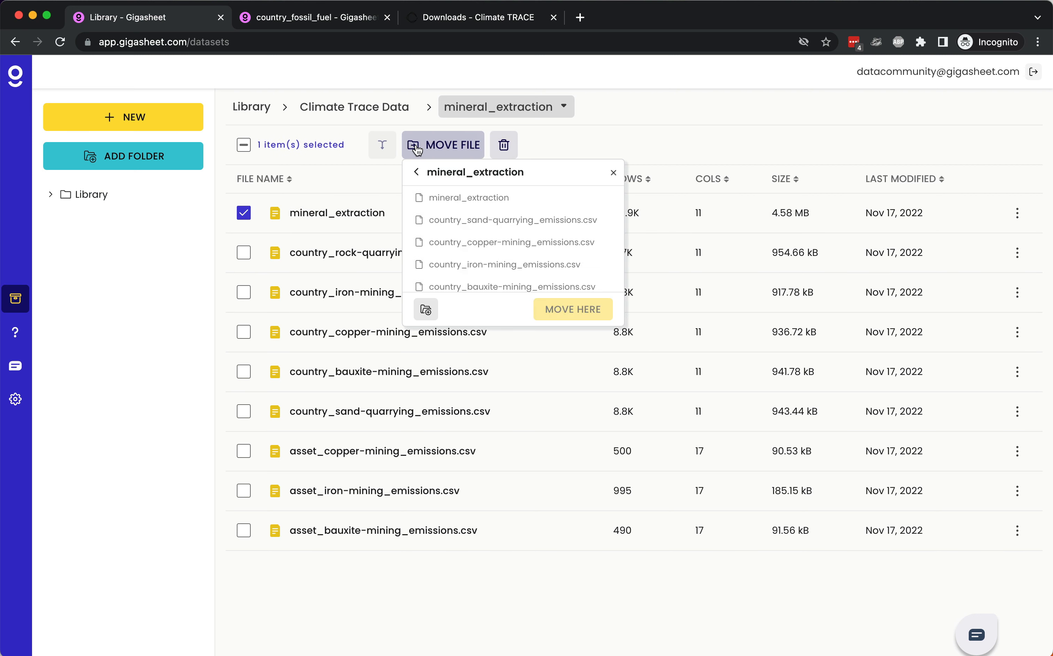
{"action": "left_click", "coordinate": [418, 173]}
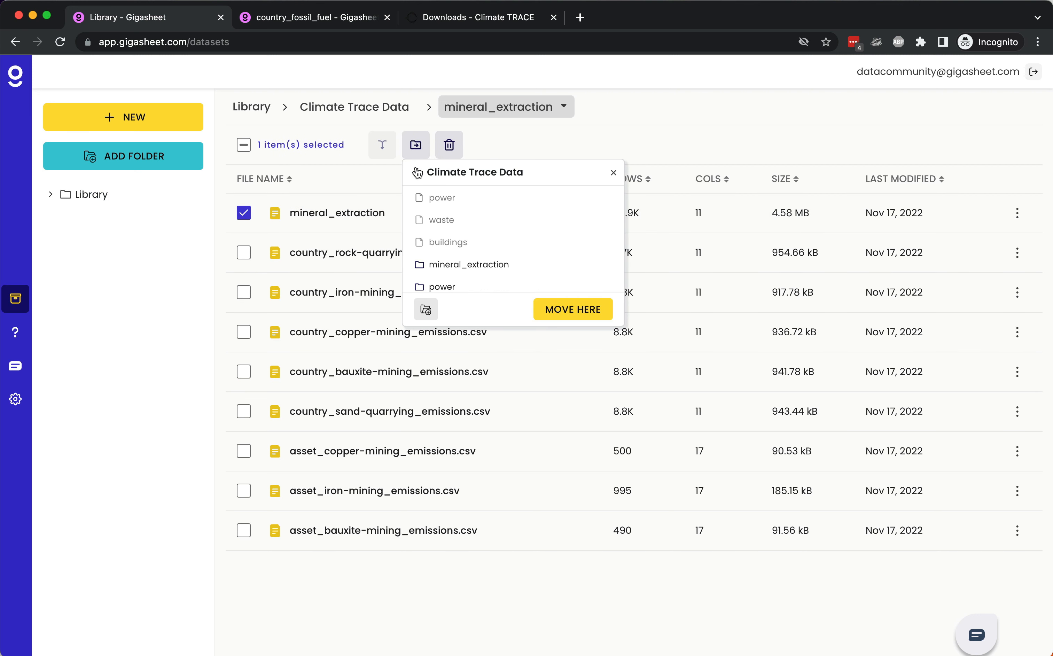
{"action": "left_click", "coordinate": [573, 310]}
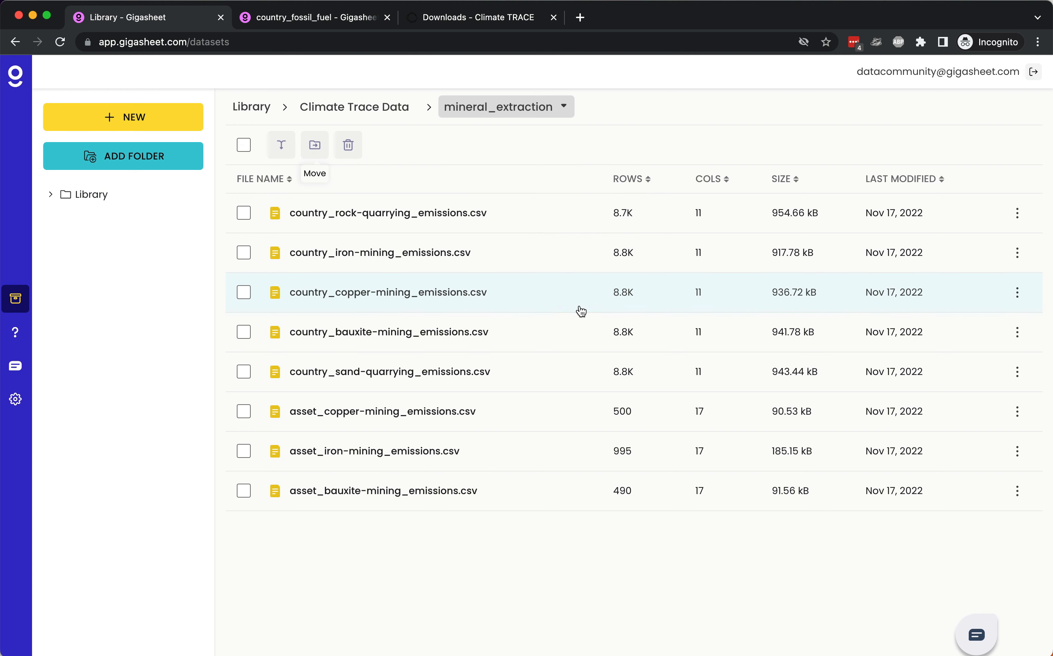
Step: Open the combined mineral_extraction file from the Climate Trace Data folder and close the country_fossil_fuel sheet
{"action": "left_click", "coordinate": [368, 117]}
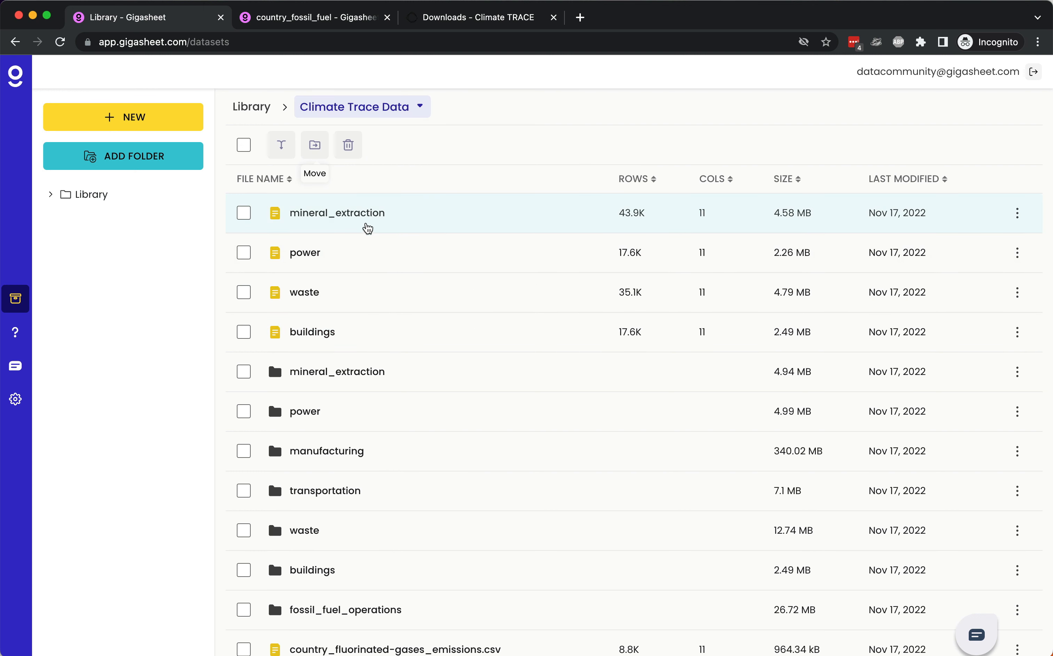
{"action": "left_click", "coordinate": [354, 215]}
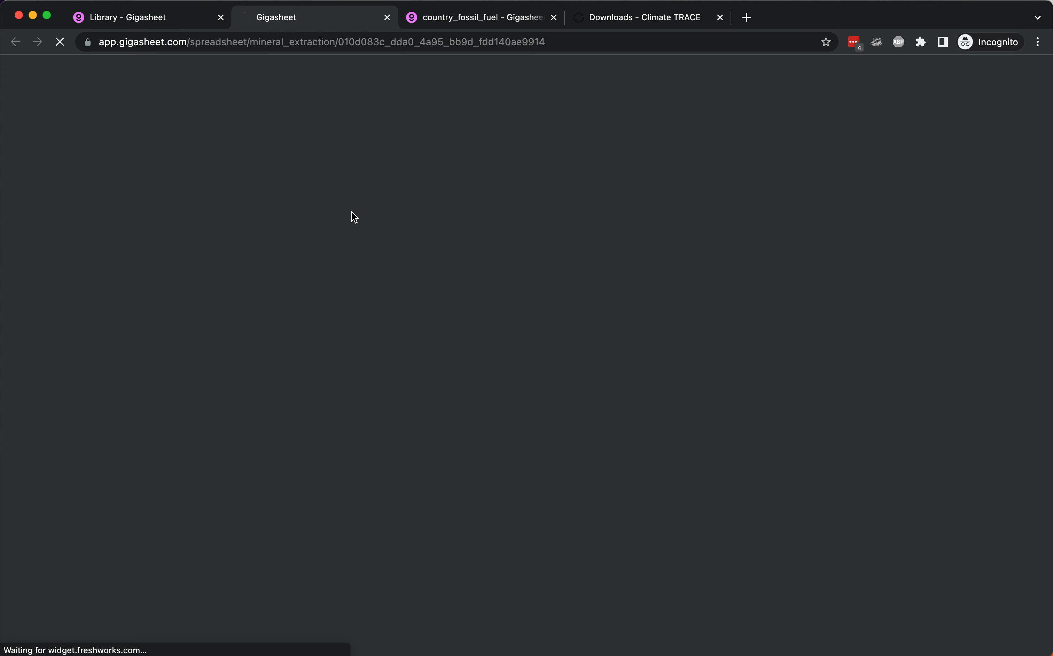
{"action": "left_click", "coordinate": [553, 17]}
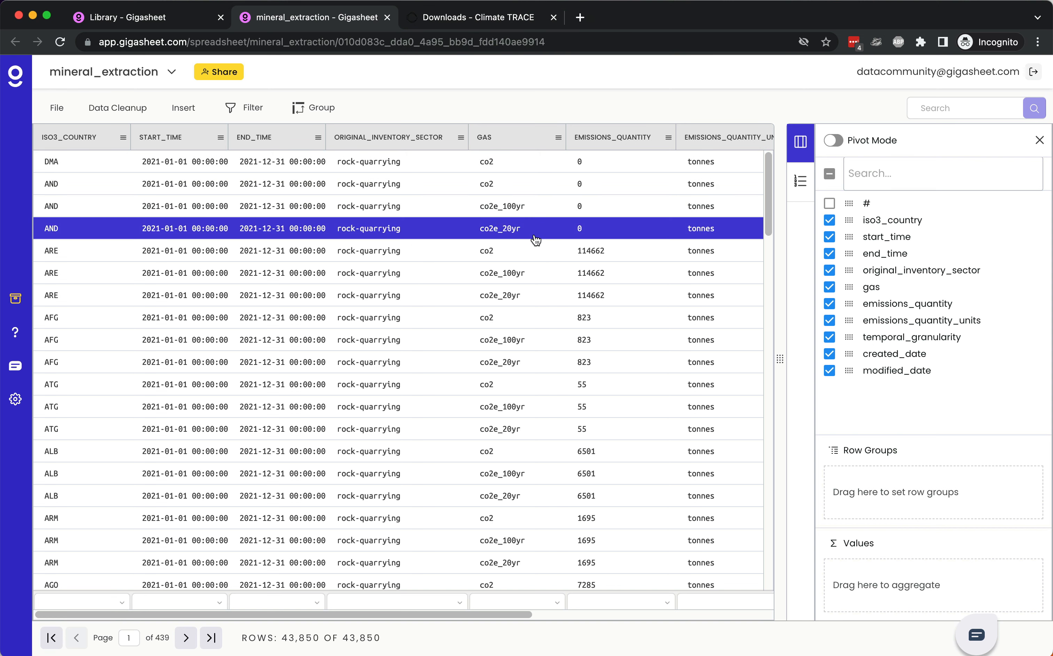
Step: Group the sheet by gas and check the aggregation options offered for the emissions_quantity column
{"action": "left_click", "coordinate": [559, 138]}
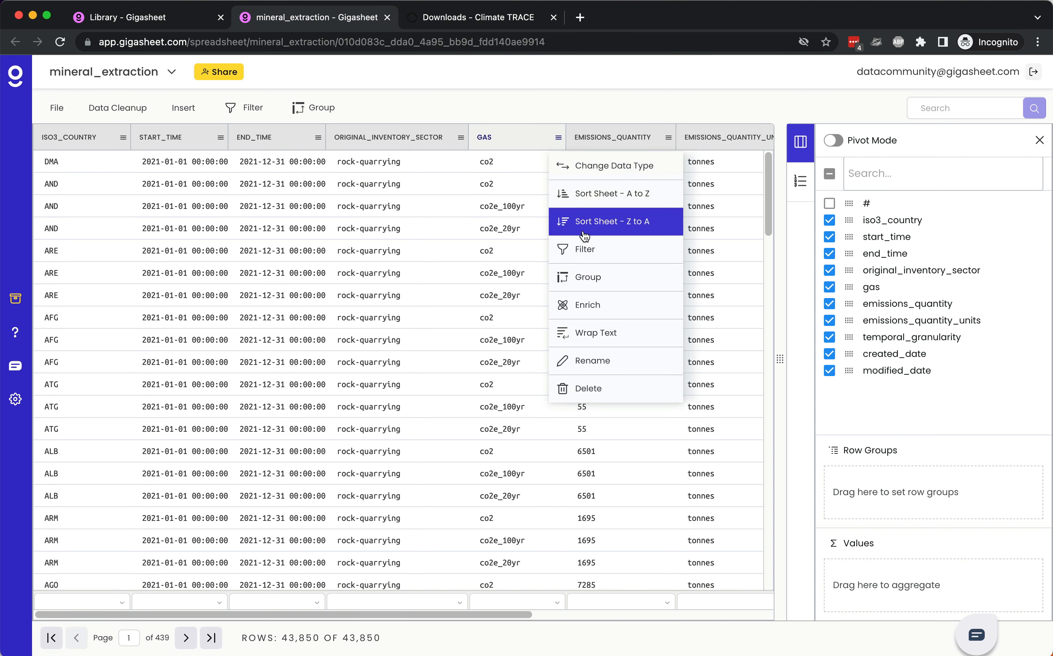
{"action": "left_click", "coordinate": [589, 276]}
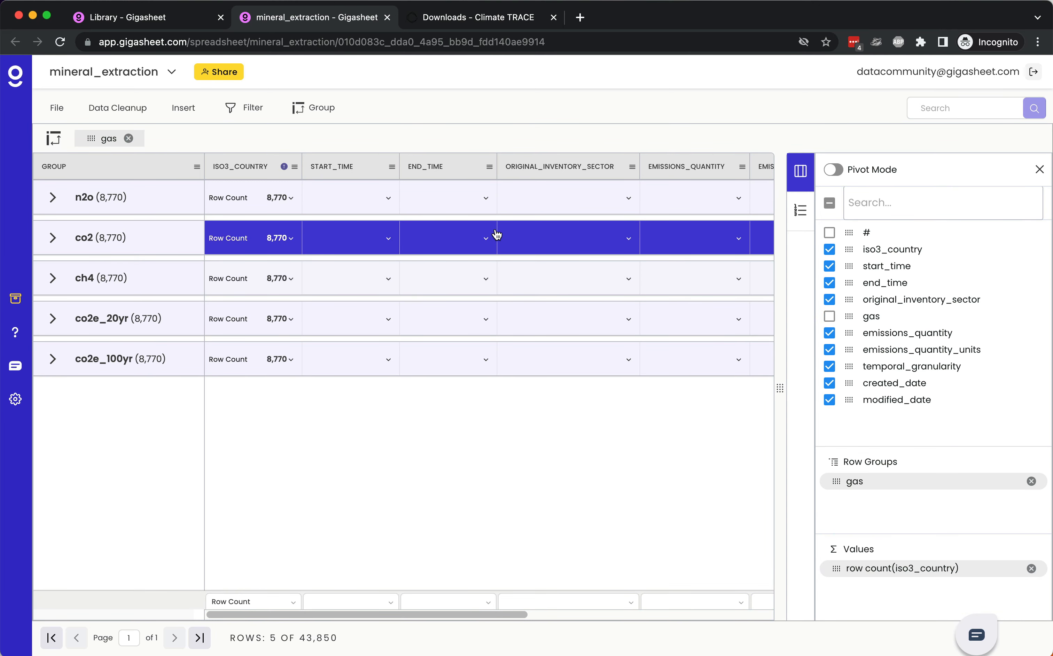
{"action": "scroll", "coordinate": [497, 235], "scroll_direction": "right", "scroll_amount": 5}
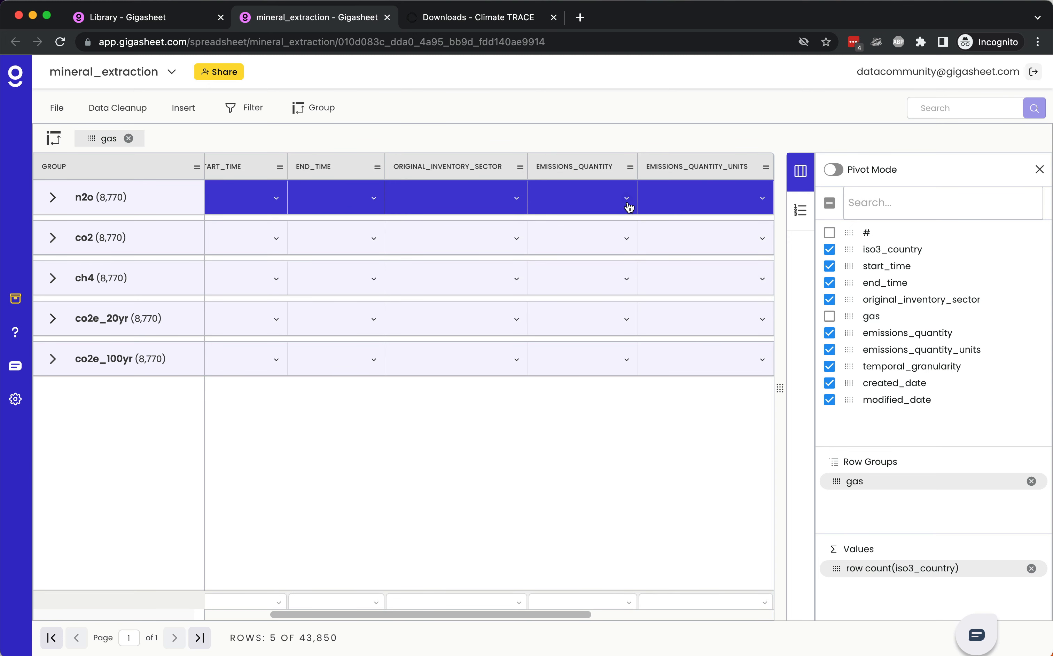
{"action": "left_click", "coordinate": [627, 199]}
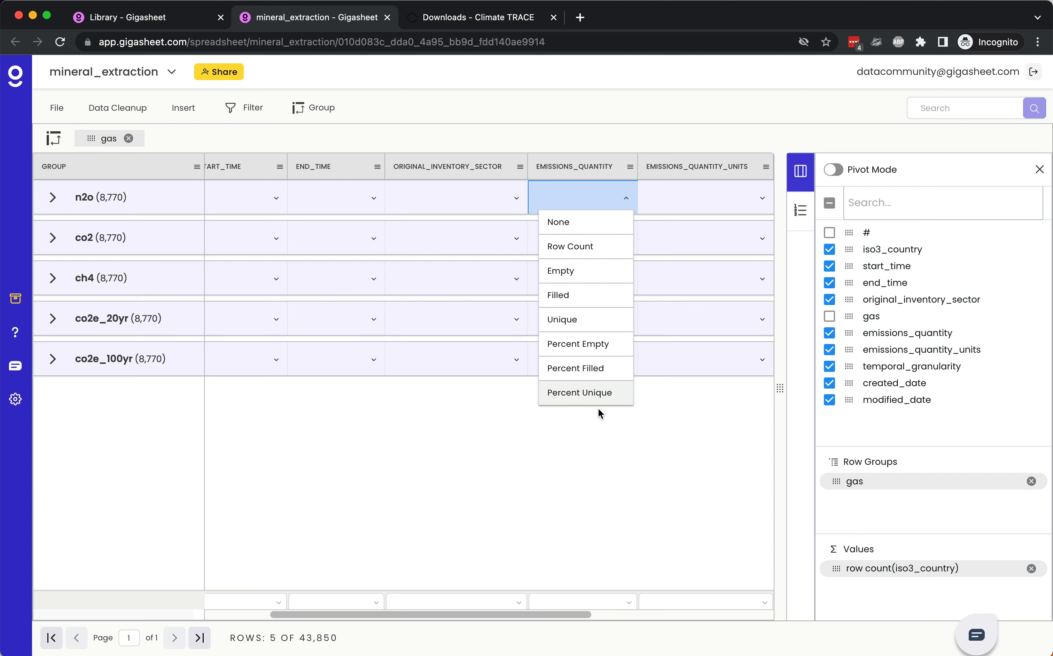
{"action": "left_click", "coordinate": [592, 470]}
Step: Expand the n2o group to examine its records across the columns, and remove the gas grouping
{"action": "left_click", "coordinate": [57, 198]}
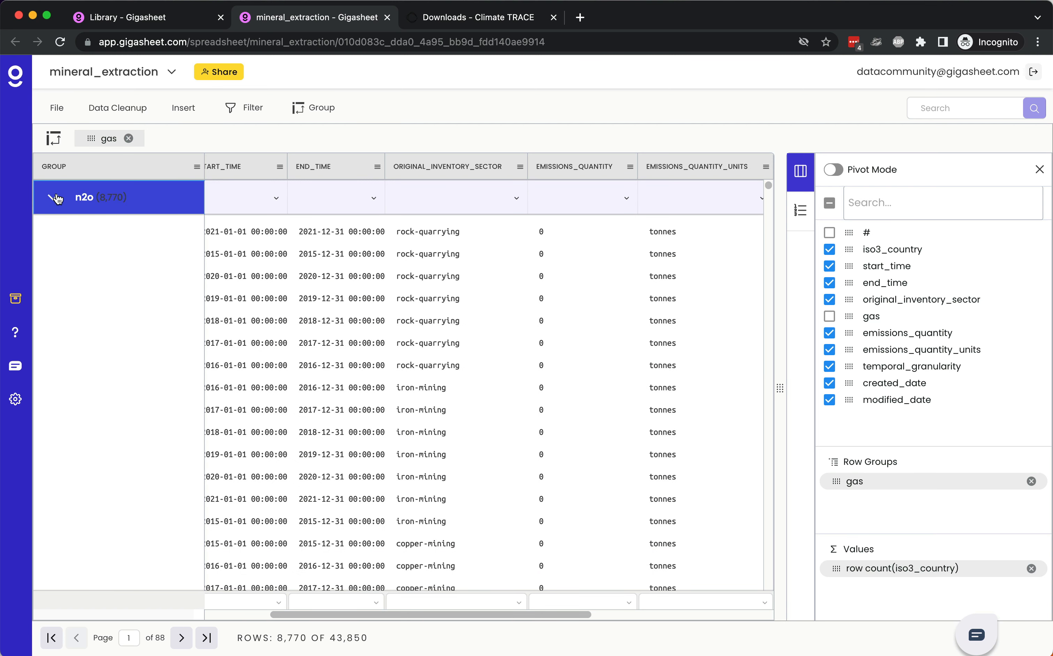
{"action": "left_click", "coordinate": [222, 405]}
{"action": "left_click", "coordinate": [337, 299]}
{"action": "left_click", "coordinate": [349, 437]}
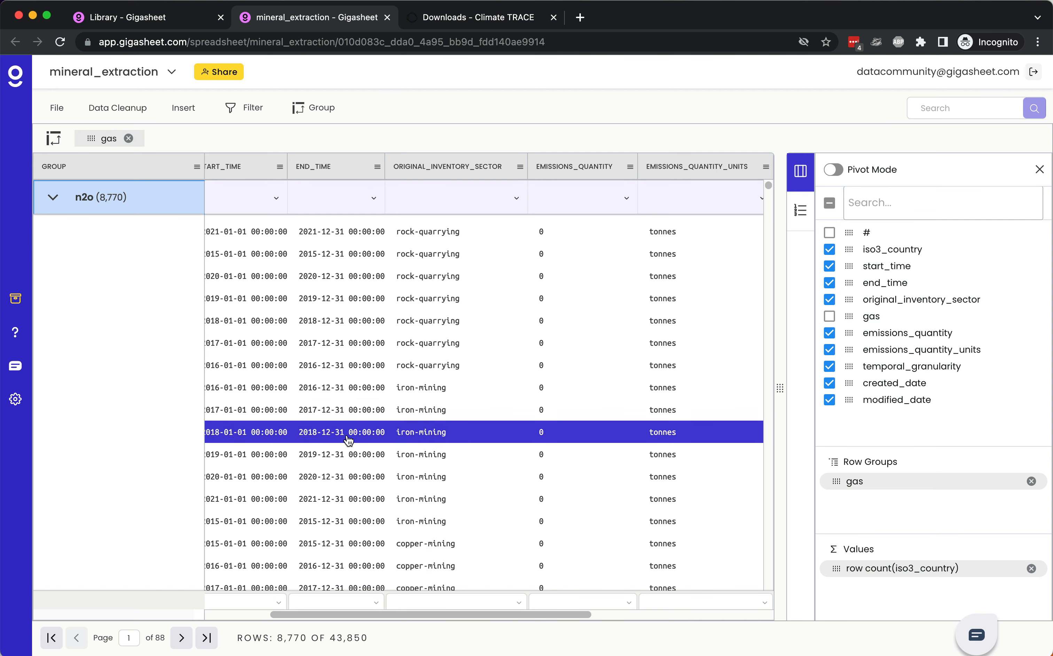
{"action": "scroll", "coordinate": [348, 439], "scroll_direction": "right", "scroll_amount": 5}
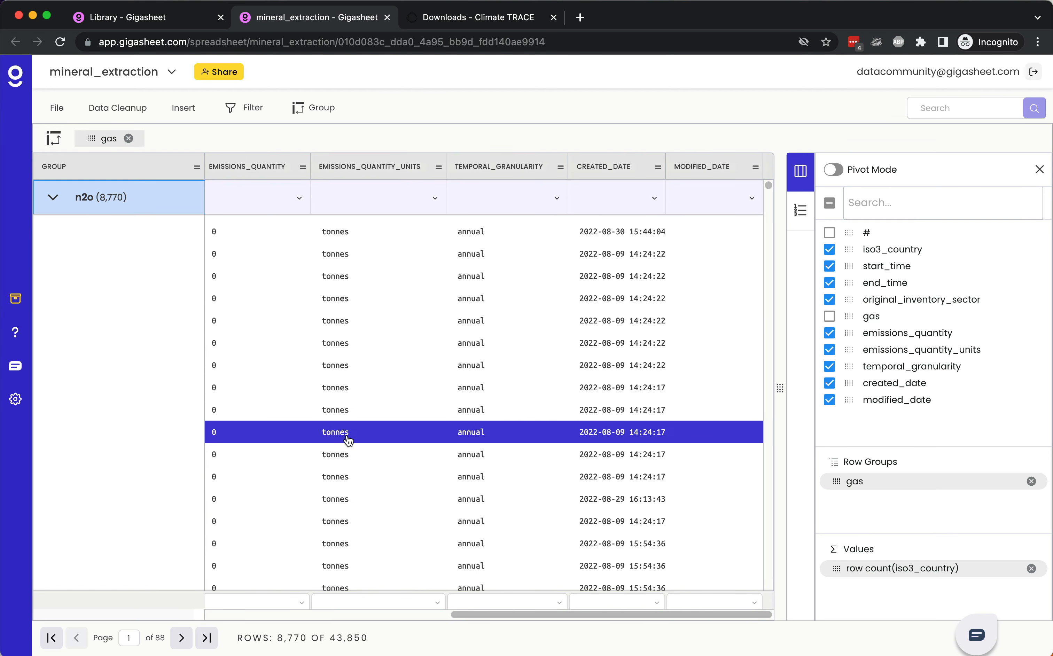
{"action": "scroll", "coordinate": [348, 439], "scroll_direction": "left", "scroll_amount": 5}
{"action": "left_click", "coordinate": [348, 438]}
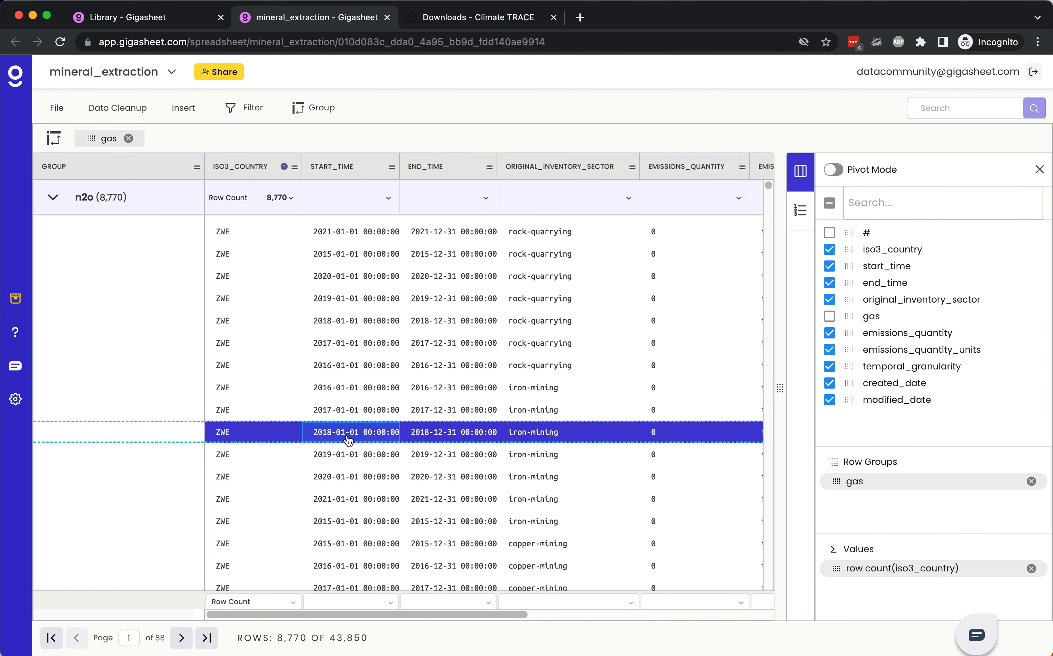
{"action": "left_click", "coordinate": [450, 410]}
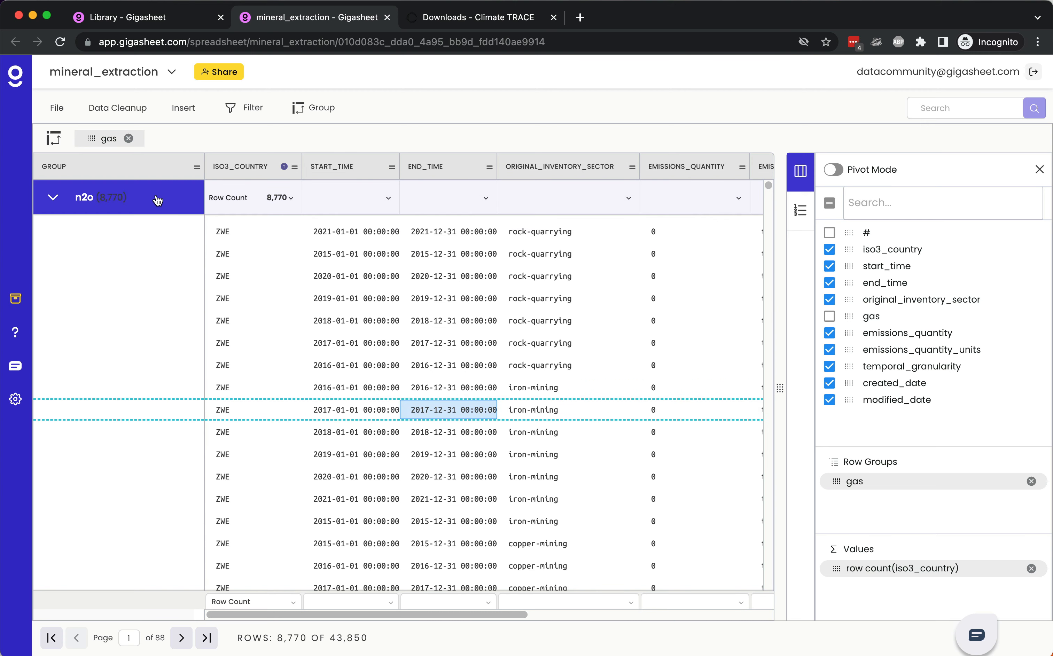
{"action": "left_click", "coordinate": [127, 138]}
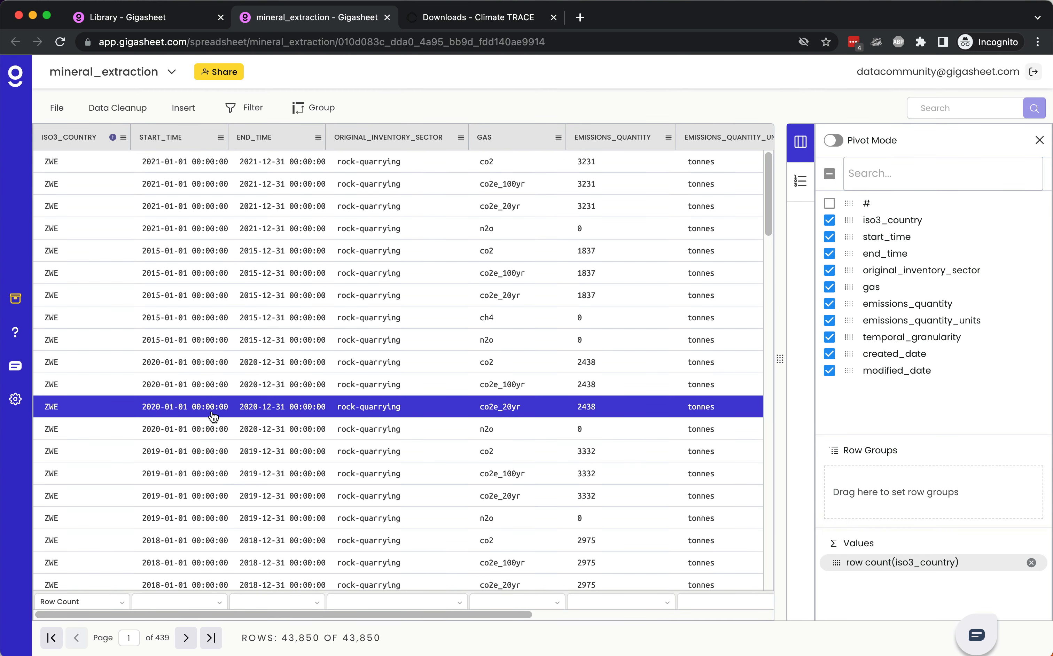
{"action": "left_click", "coordinate": [243, 340]}
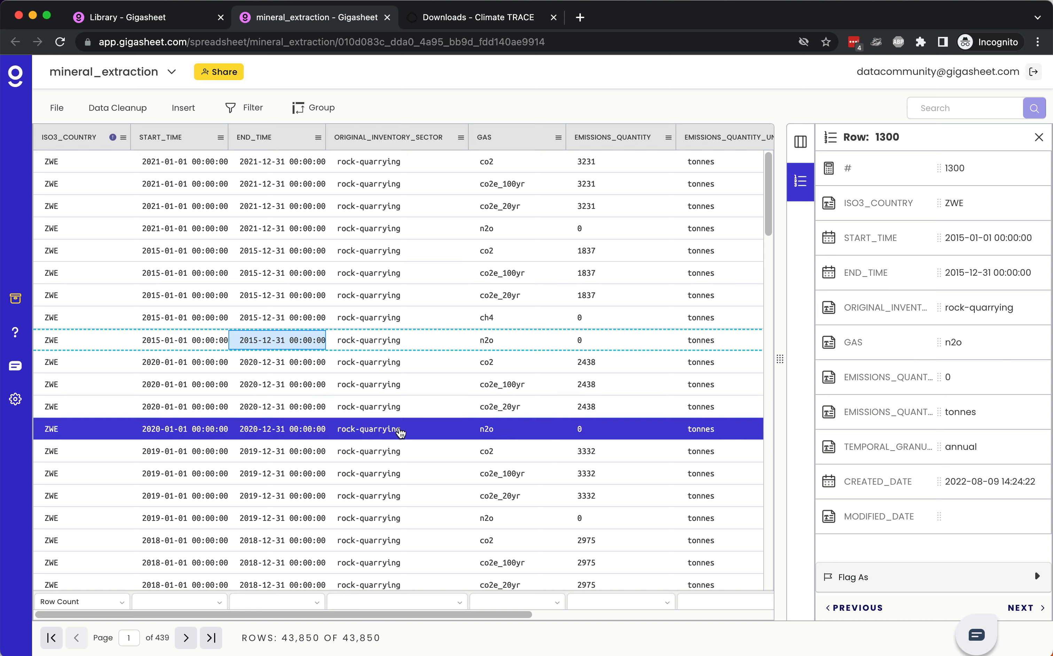
{"action": "scroll", "coordinate": [400, 431], "scroll_direction": "down", "scroll_amount": 10}
{"action": "scroll", "coordinate": [400, 431], "scroll_direction": "up", "scroll_amount": 10}
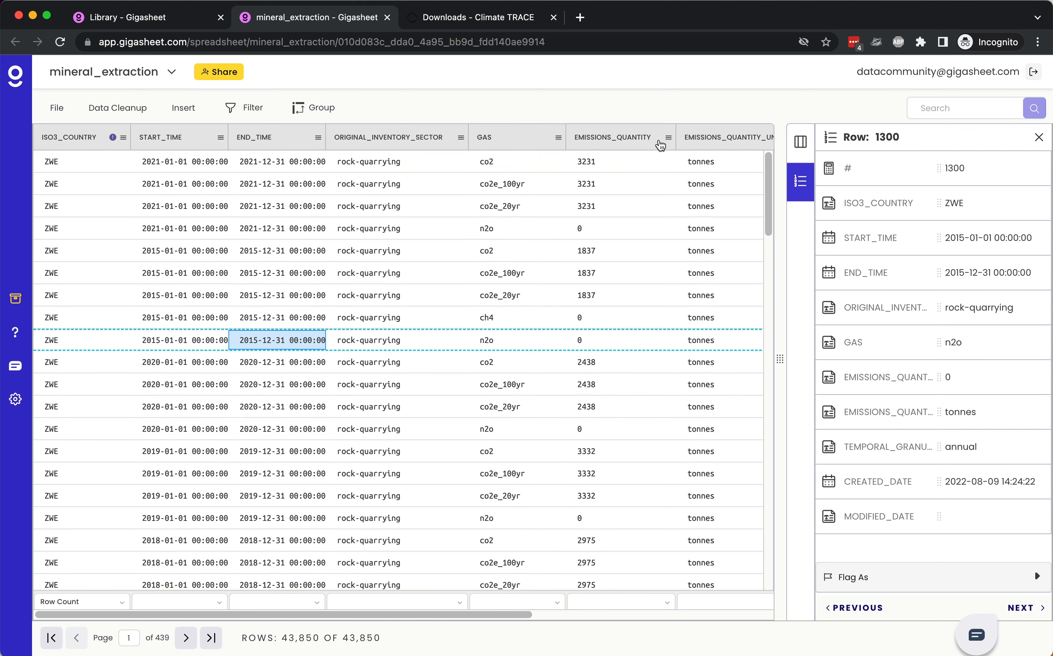
Step: Convert the emissions_quantity column from plain text to the Number type in Integer format
{"action": "left_click", "coordinate": [668, 137]}
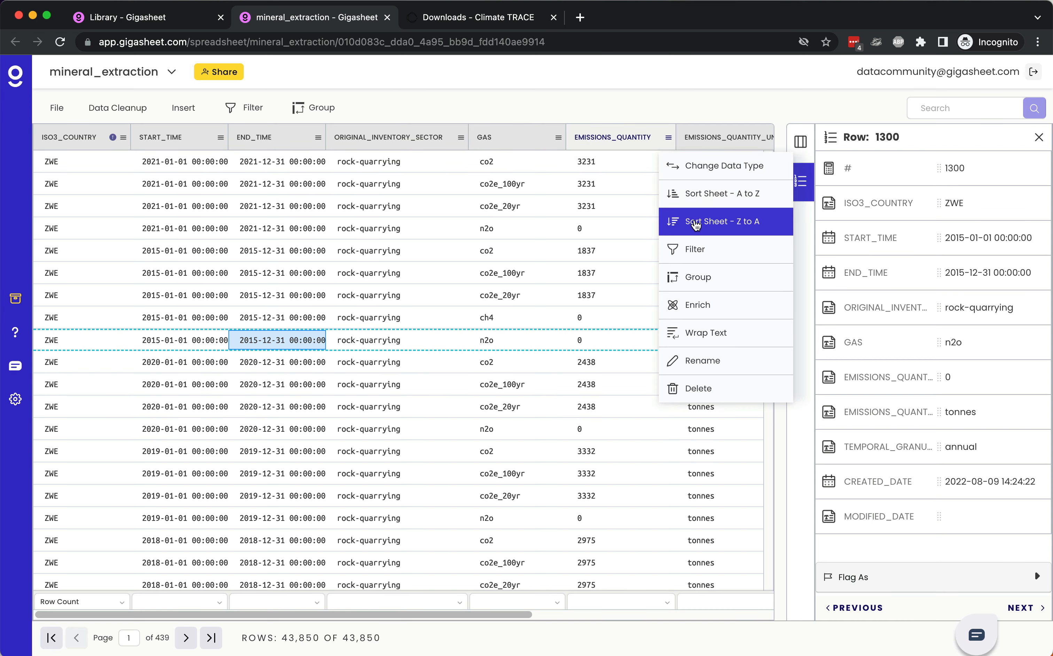
{"action": "left_click", "coordinate": [710, 173]}
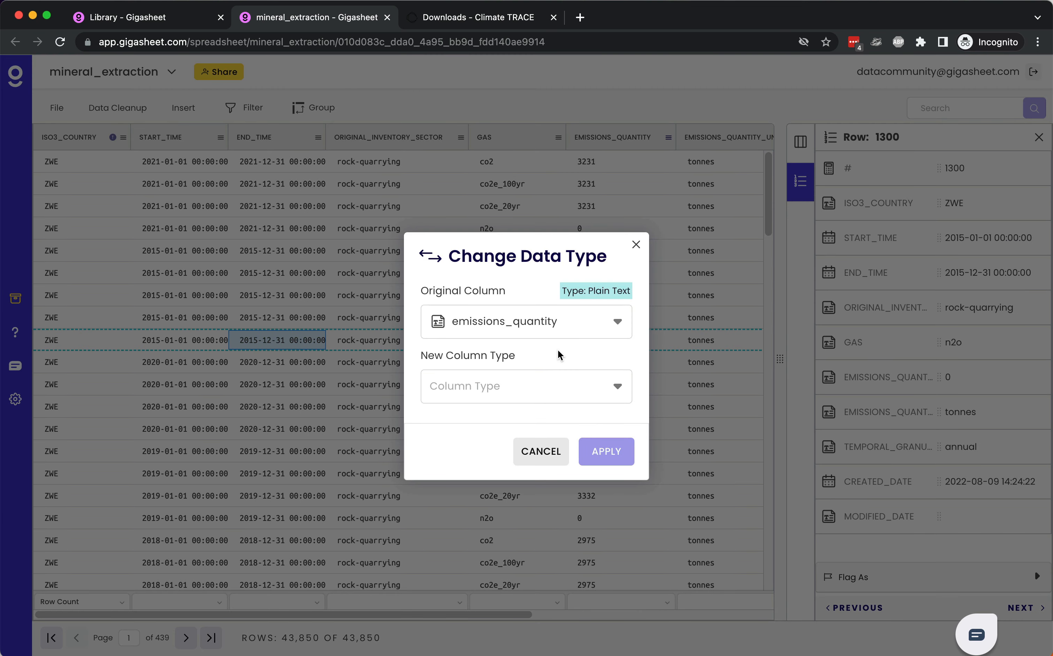
{"action": "left_click", "coordinate": [564, 387]}
{"action": "left_click", "coordinate": [550, 424]}
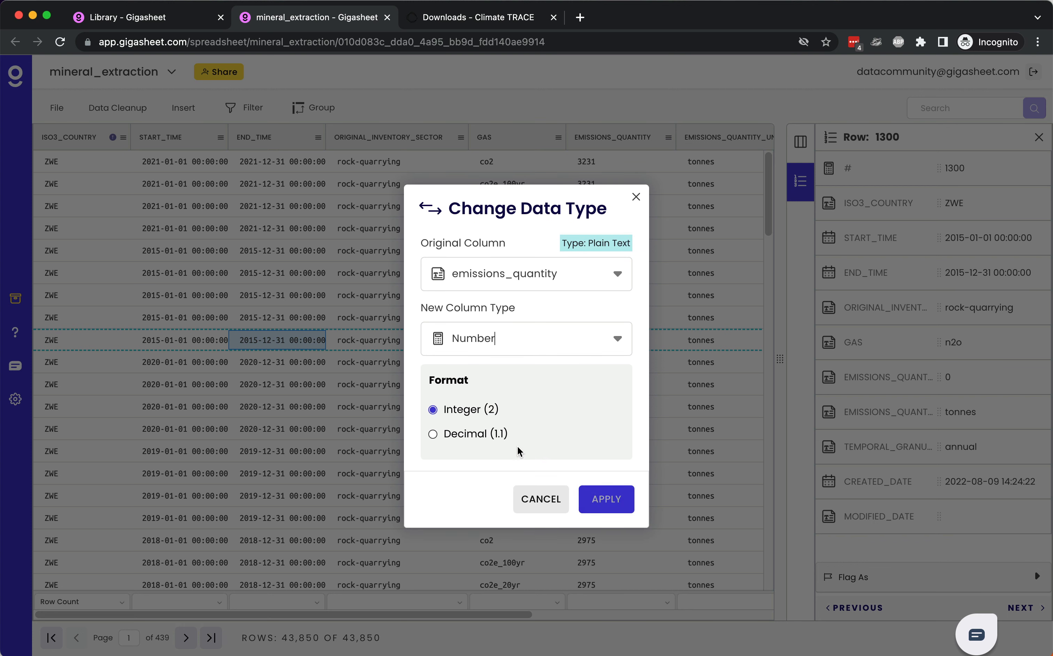
{"action": "left_click", "coordinate": [610, 500]}
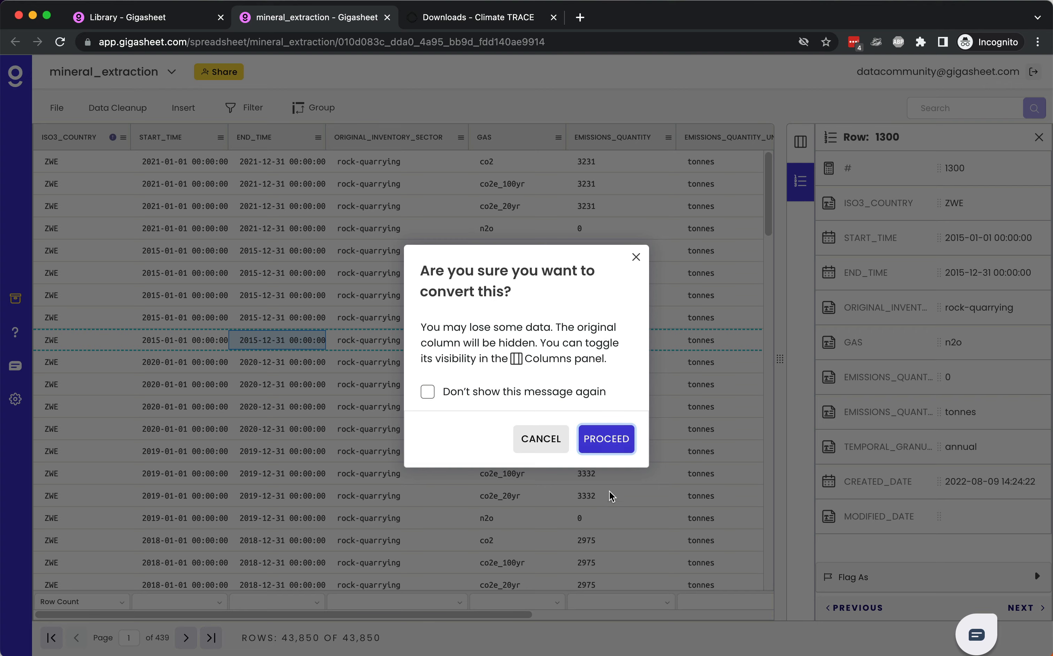
{"action": "left_click", "coordinate": [610, 445]}
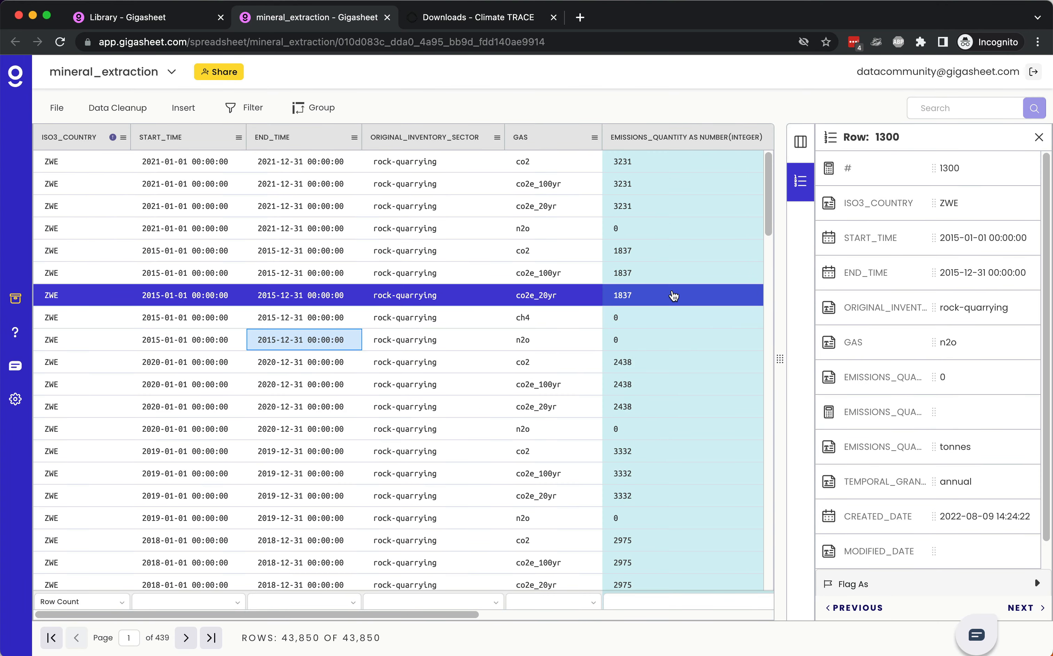
Step: Group the sheet by gas and aggregate the converted integer emissions_quantity column with Sum
{"action": "left_click", "coordinate": [594, 137]}
{"action": "left_click", "coordinate": [628, 276]}
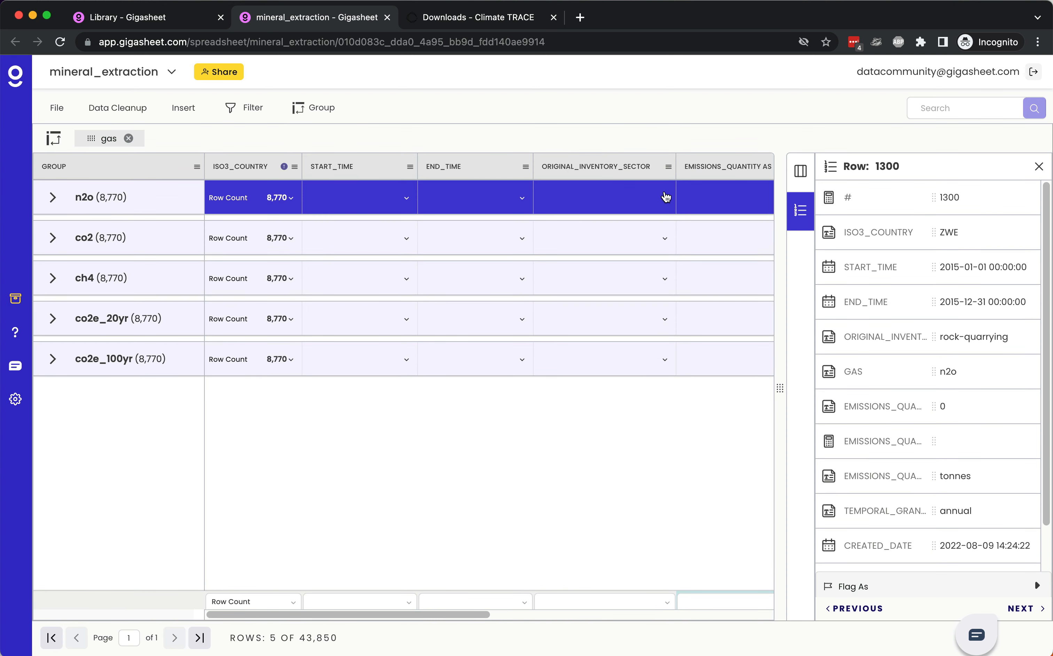
{"action": "scroll", "coordinate": [659, 200], "scroll_direction": "right", "scroll_amount": 5}
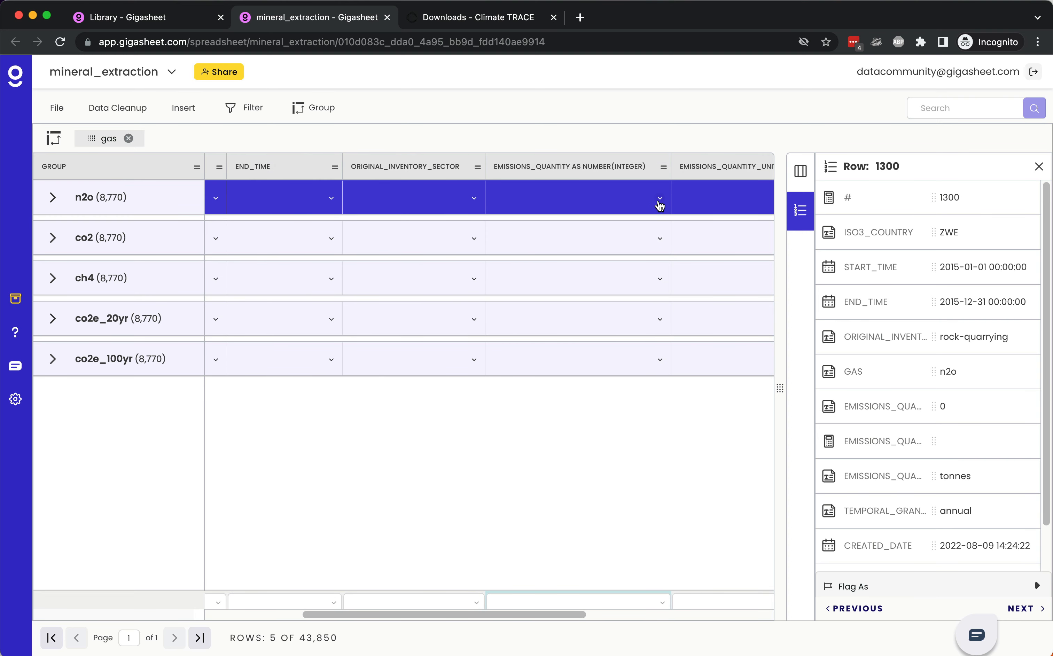
{"action": "left_click", "coordinate": [661, 198]}
{"action": "left_click", "coordinate": [619, 268]}
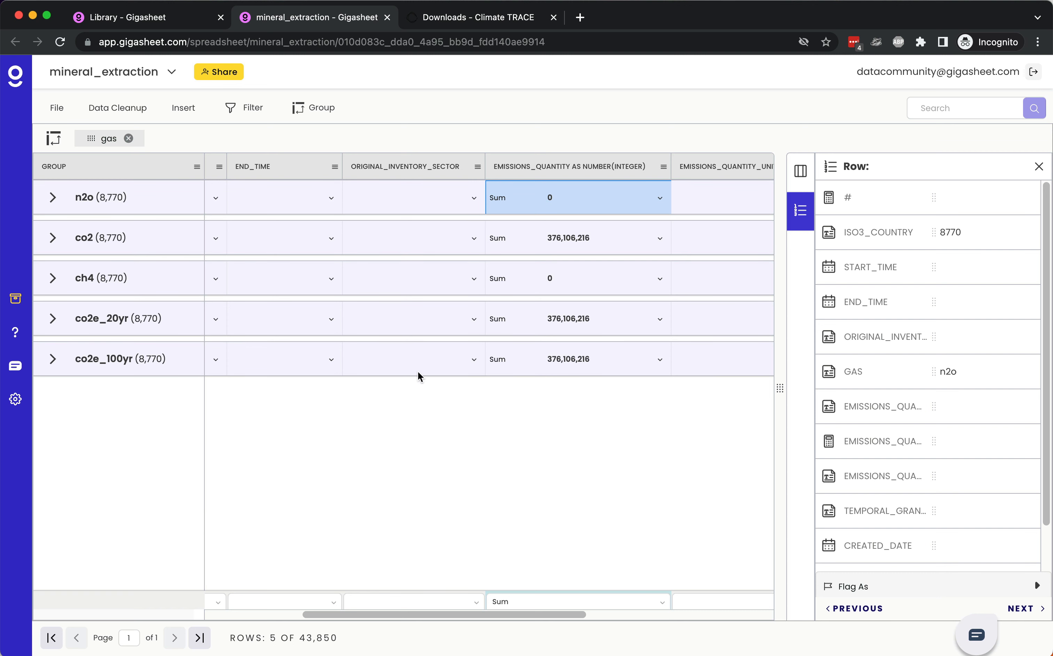
Step: Expand the co2 group and add iso3_country as a second grouping level below gas
{"action": "left_click", "coordinate": [52, 238]}
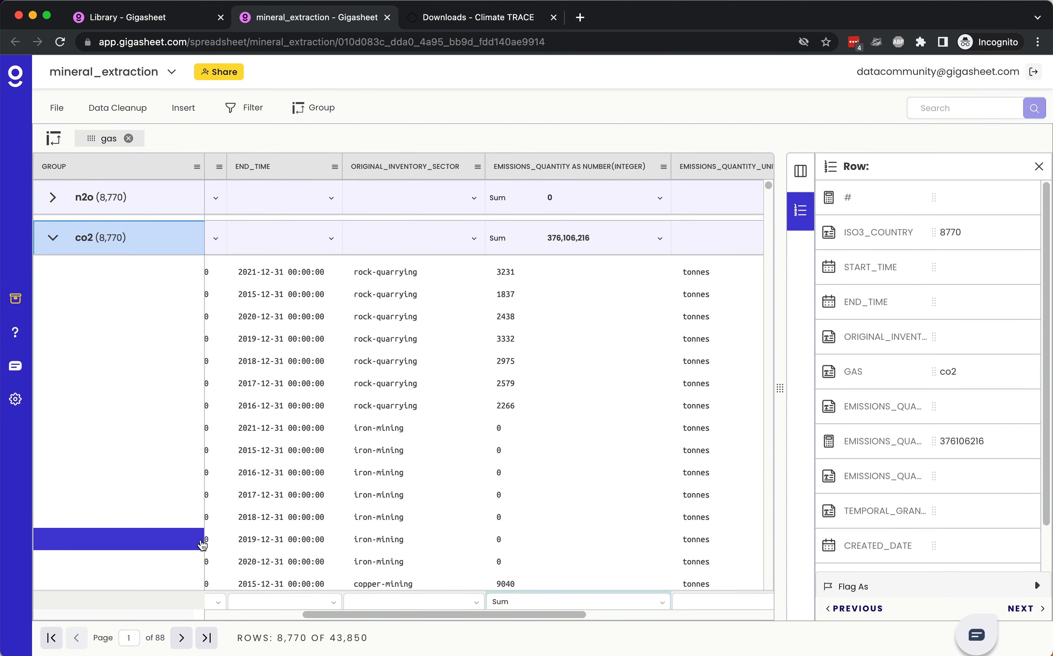
{"action": "scroll", "coordinate": [399, 431], "scroll_direction": "left", "scroll_amount": 5}
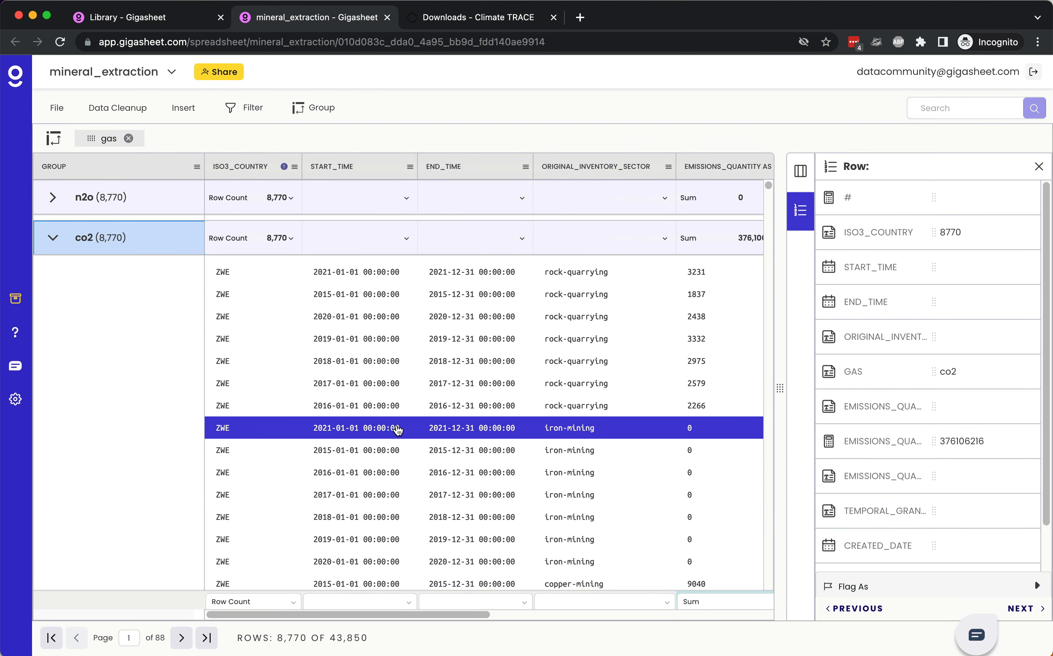
{"action": "left_click", "coordinate": [295, 169]}
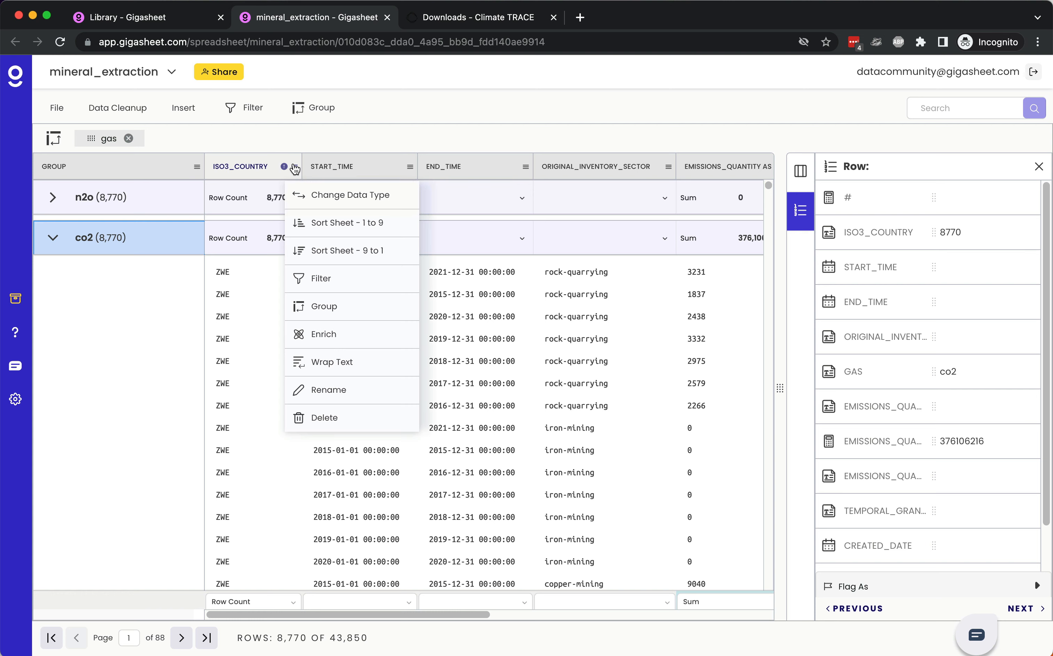
{"action": "left_click", "coordinate": [338, 306]}
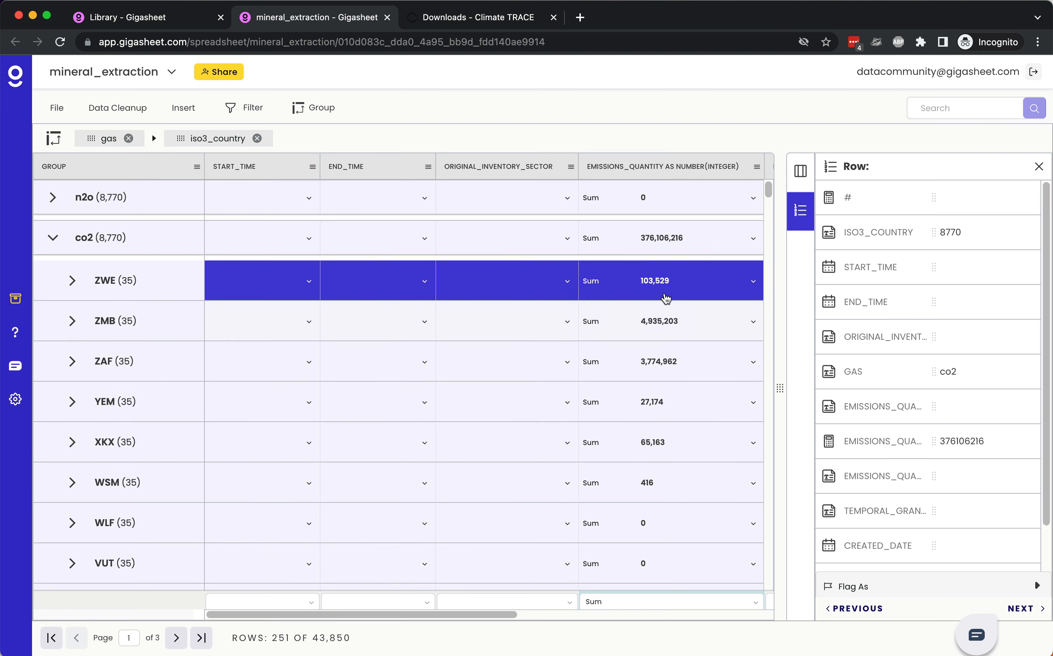
Step: Sort the grouped mineral_extraction sheet by the integer emissions_quantity column from 9 to 1, and close the sheet
{"action": "scroll", "coordinate": [666, 299], "scroll_direction": "right", "scroll_amount": 3}
{"action": "left_click", "coordinate": [646, 169]}
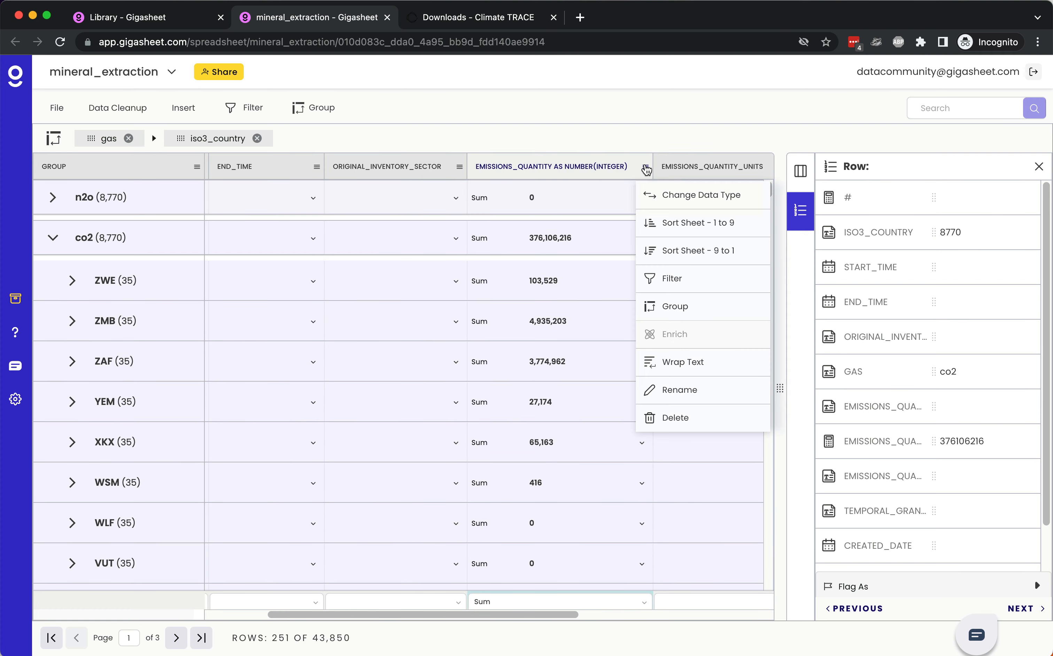
{"action": "left_click", "coordinate": [669, 251]}
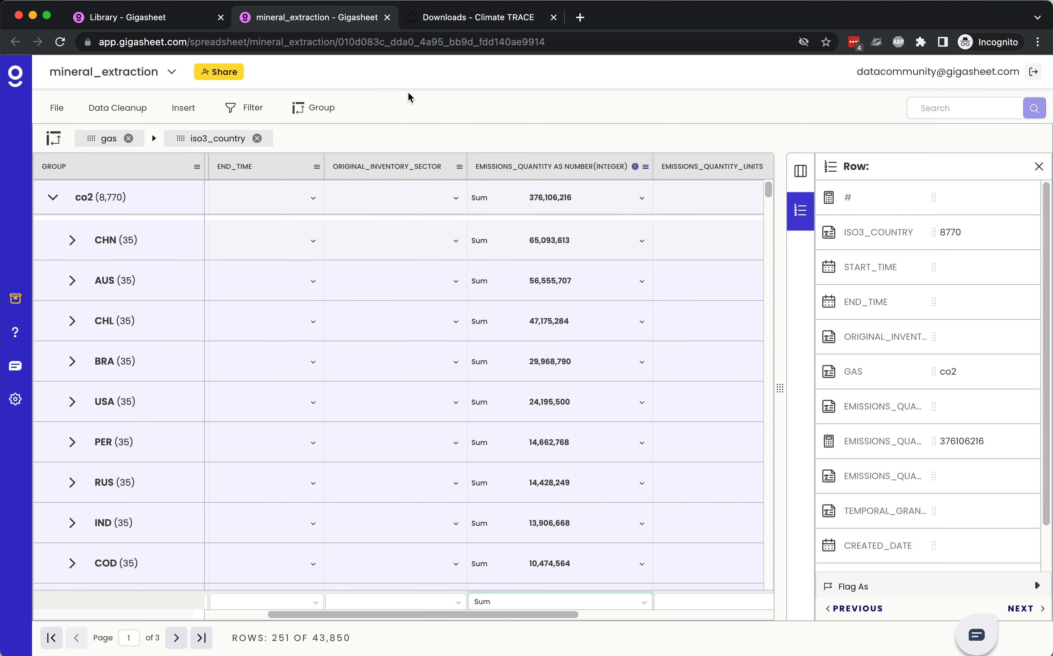
{"action": "left_click", "coordinate": [387, 17]}
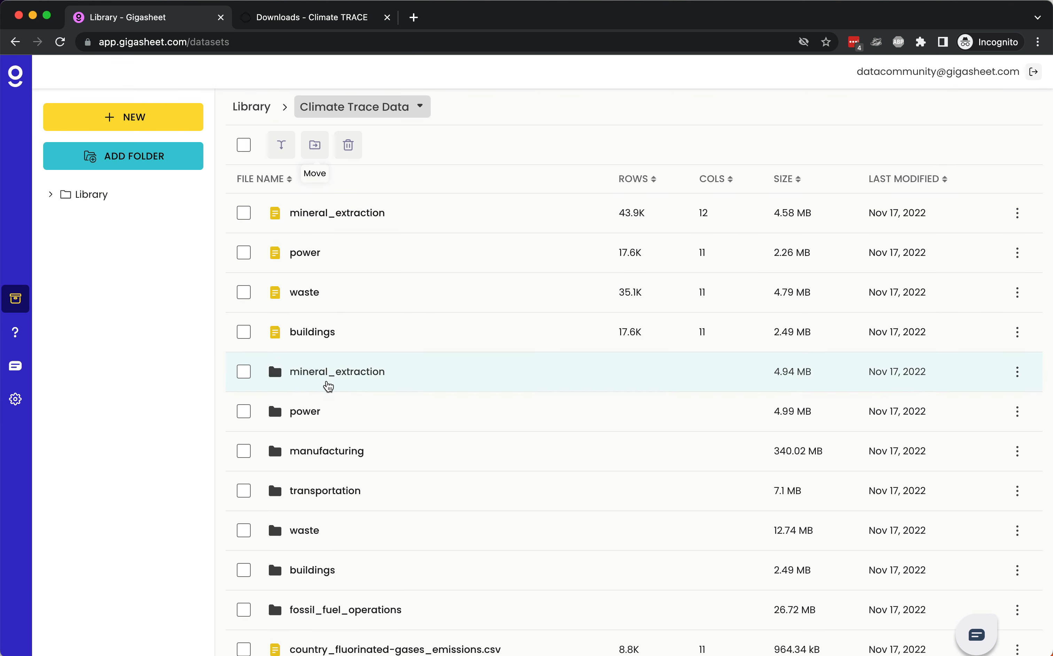
Step: Combine the six country emissions files in the manufacturing folder into one file named manufacturing
{"action": "left_click", "coordinate": [320, 454]}
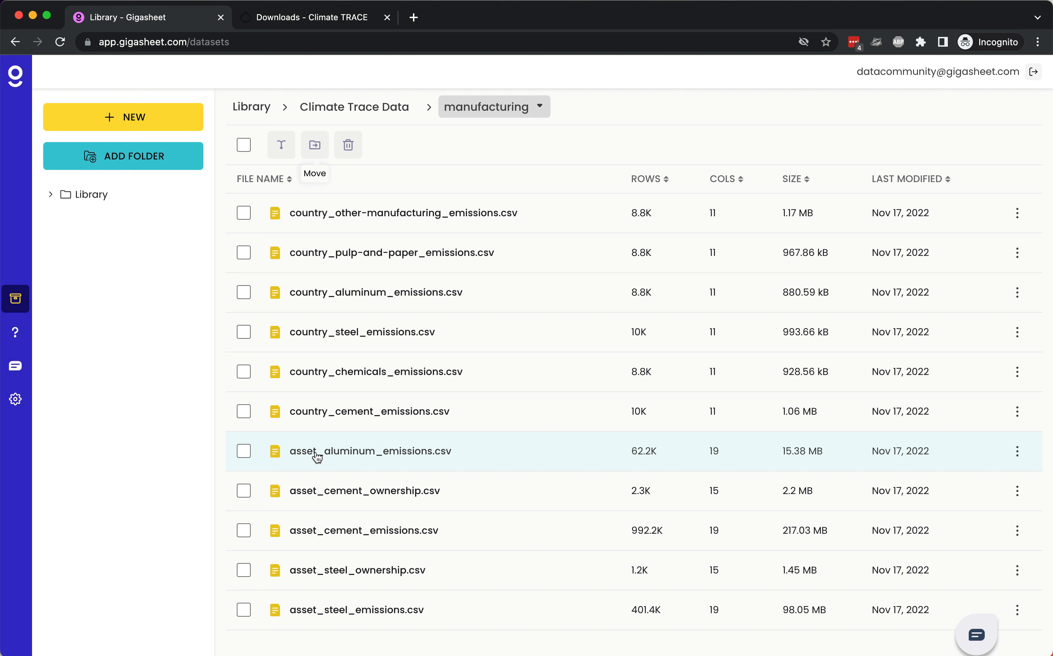
{"action": "left_click", "coordinate": [244, 213]}
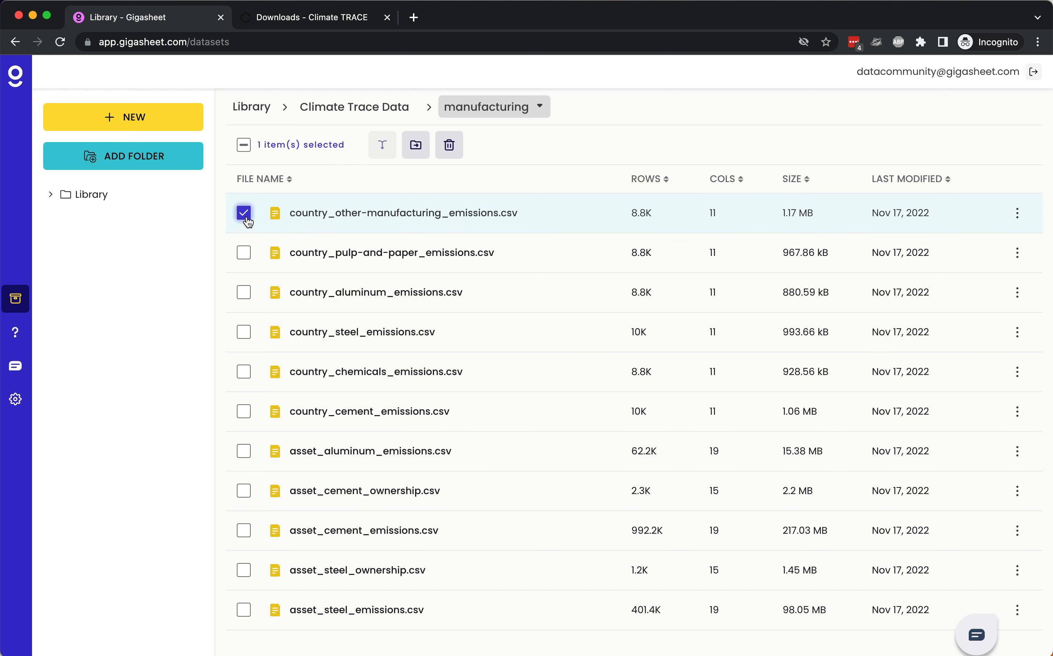
{"action": "left_click", "coordinate": [243, 412], "text": "shift"}
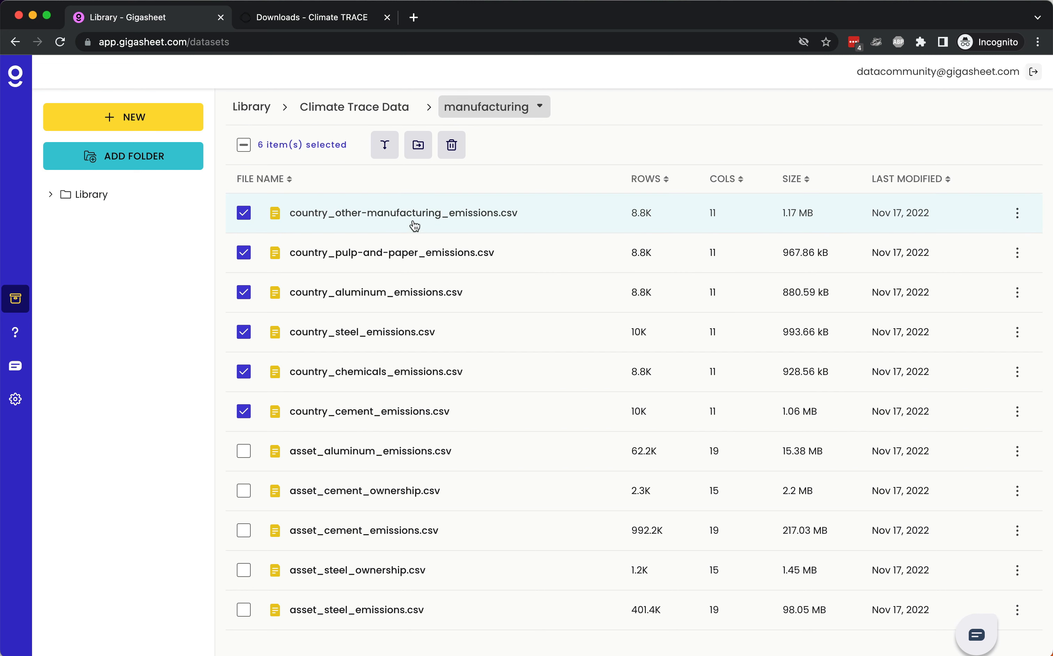
{"action": "left_click", "coordinate": [387, 149]}
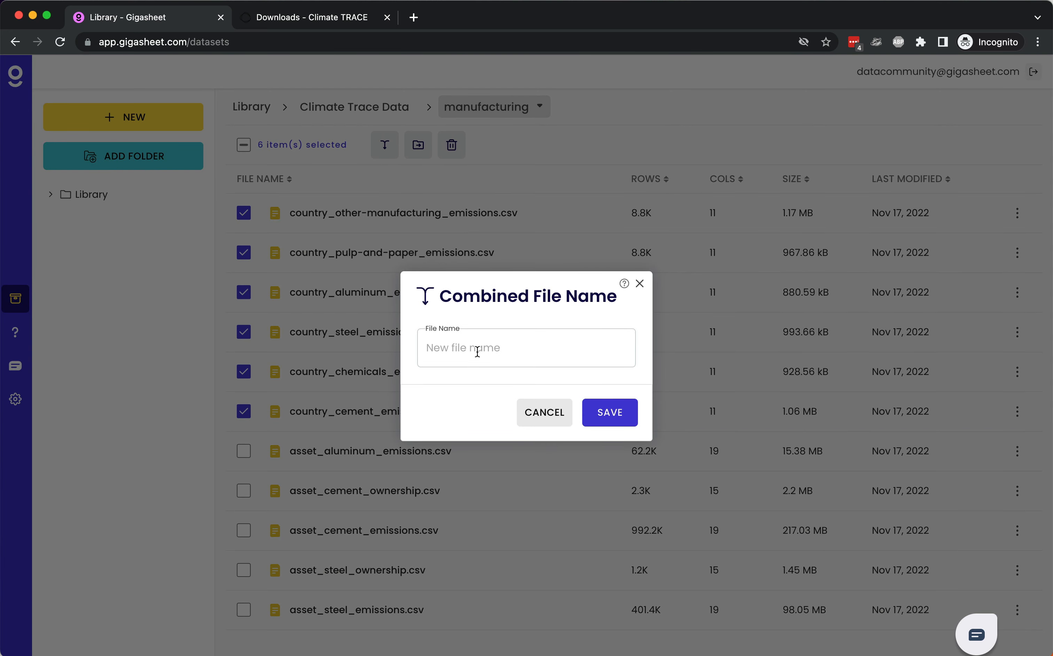
{"action": "type", "text": "manufacturing"}
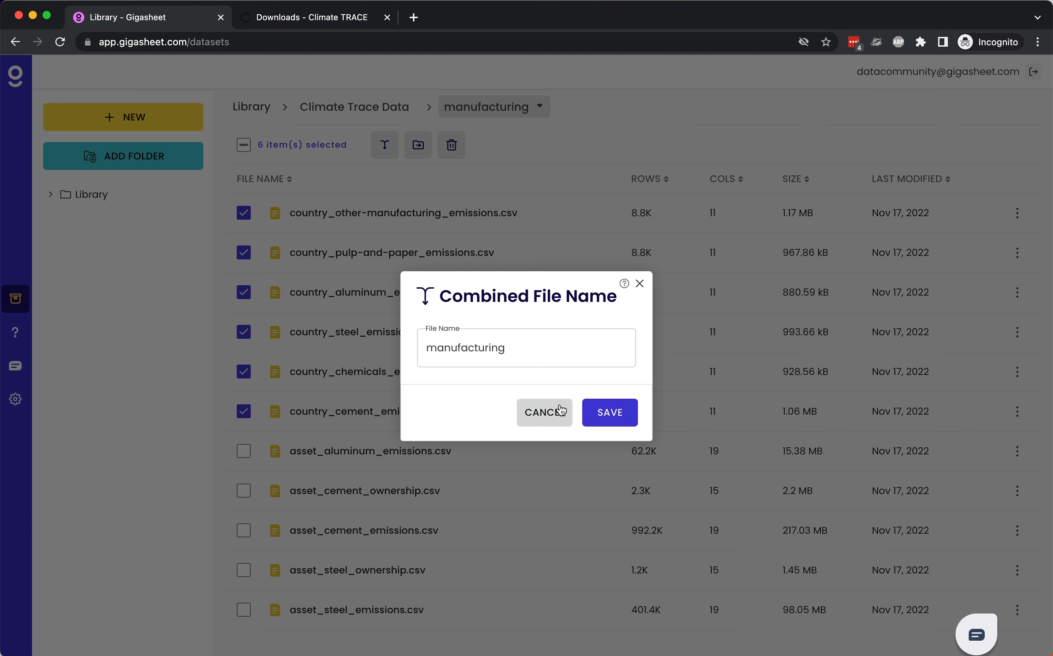
{"action": "left_click", "coordinate": [607, 413]}
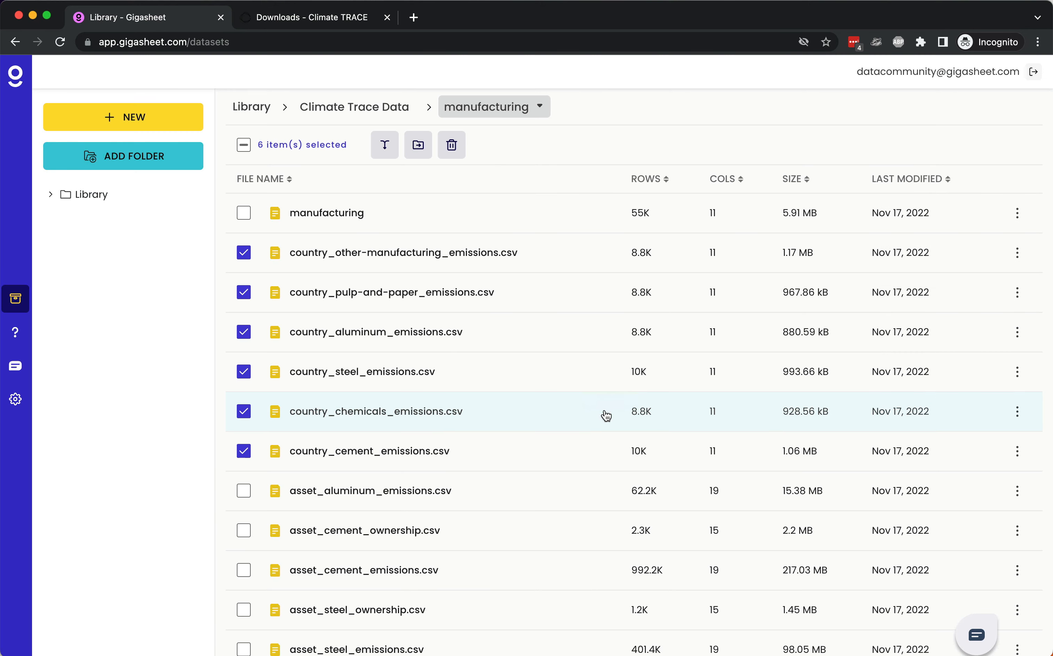
Step: Clear the file selection, move the combined manufacturing file up to the Climate Trace Data folder, and open that folder
{"action": "left_click", "coordinate": [244, 145]}
{"action": "left_click", "coordinate": [245, 147]}
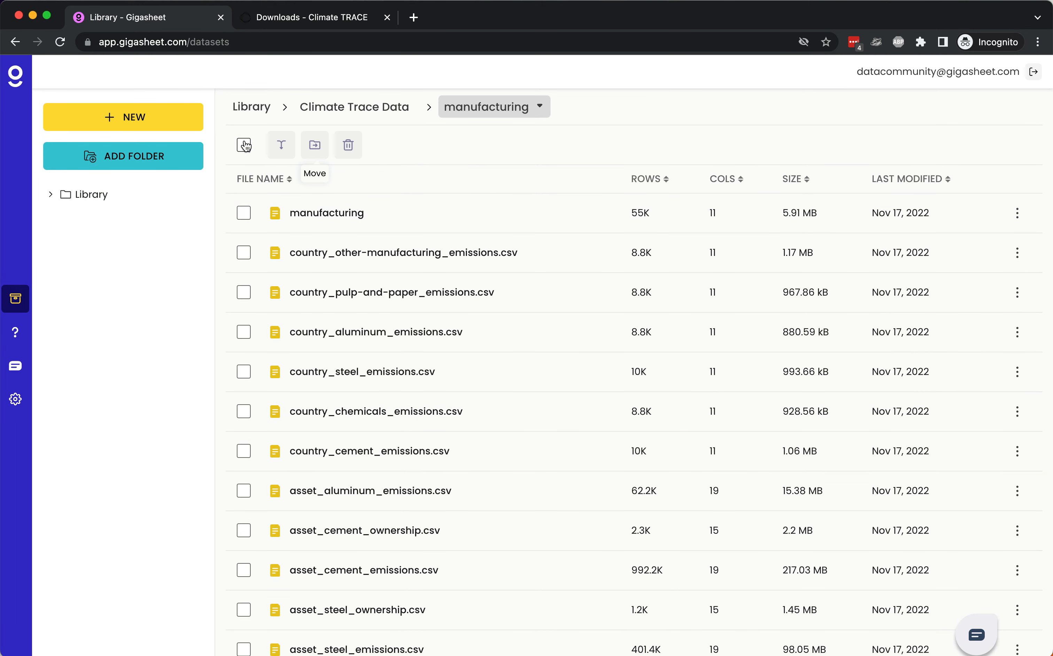
{"action": "left_click", "coordinate": [244, 214]}
{"action": "left_click", "coordinate": [416, 144]}
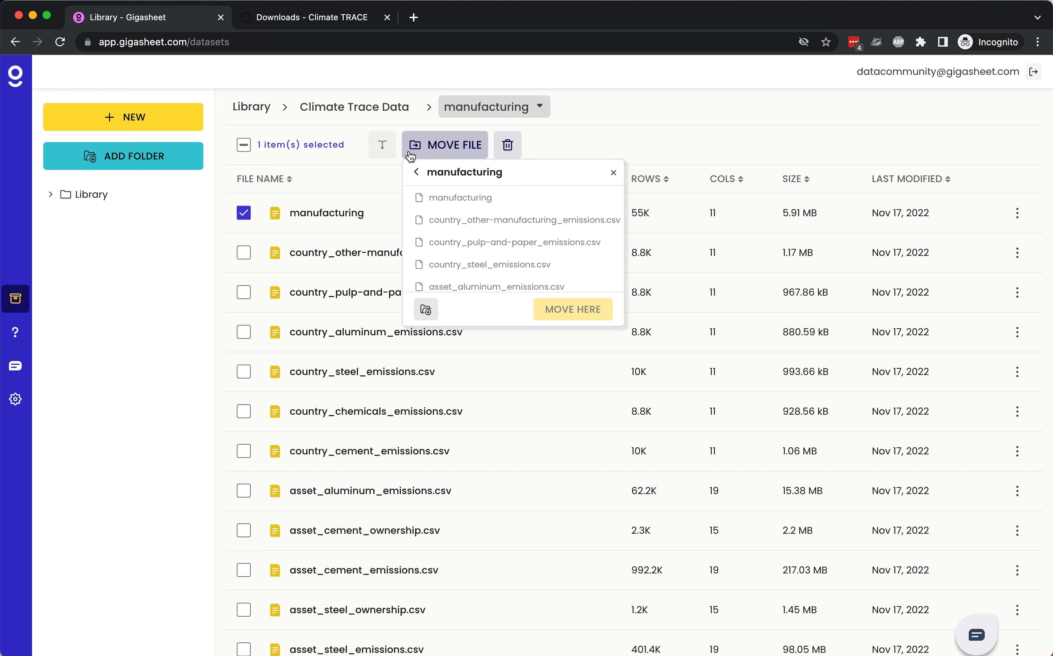
{"action": "left_click", "coordinate": [416, 172]}
{"action": "left_click", "coordinate": [555, 305]}
{"action": "left_click", "coordinate": [401, 113]}
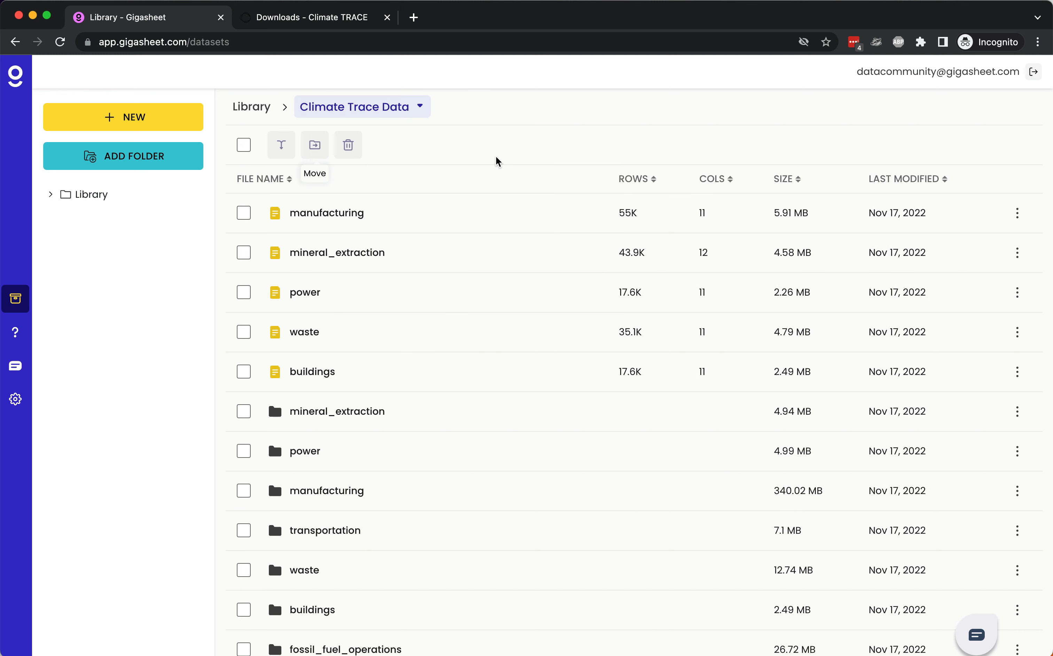
Step: Select all eight combined sector files plus country_fluorinated-gases_emissions.csv in the Climate Trace Data folder
{"action": "left_click", "coordinate": [246, 536], "text": "shift"}
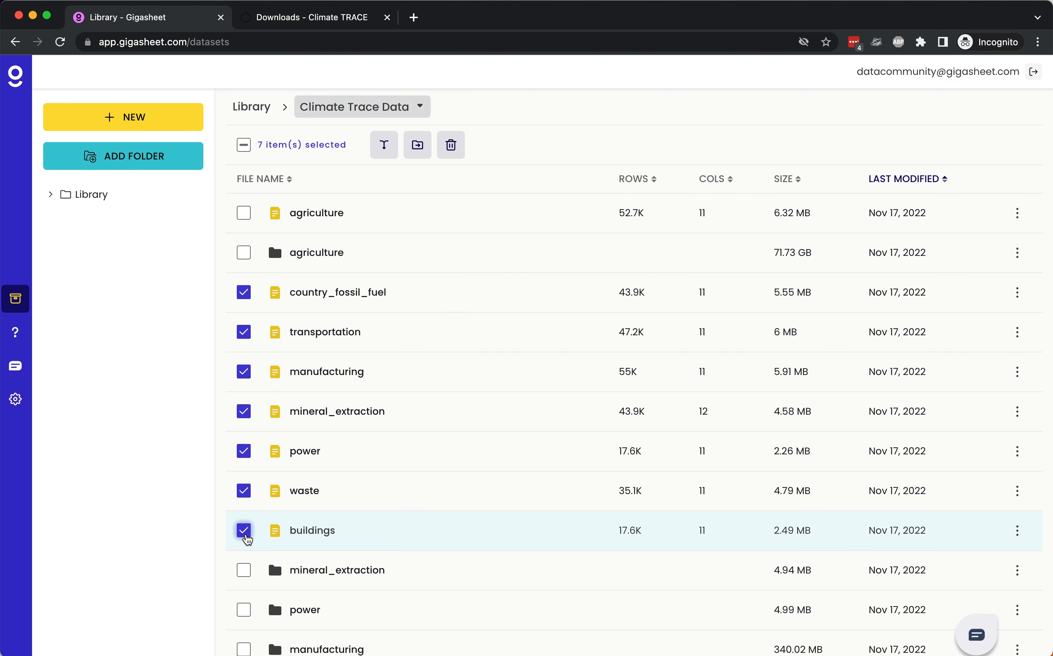
{"action": "scroll", "coordinate": [390, 490], "scroll_direction": "down", "scroll_amount": 6}
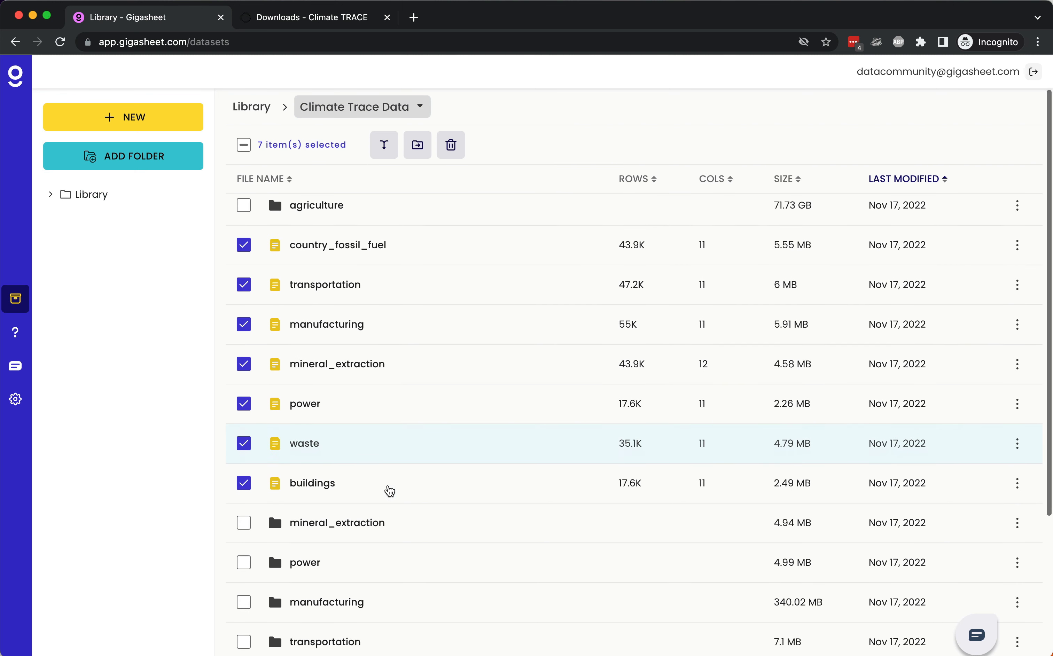
{"action": "left_click", "coordinate": [244, 604]}
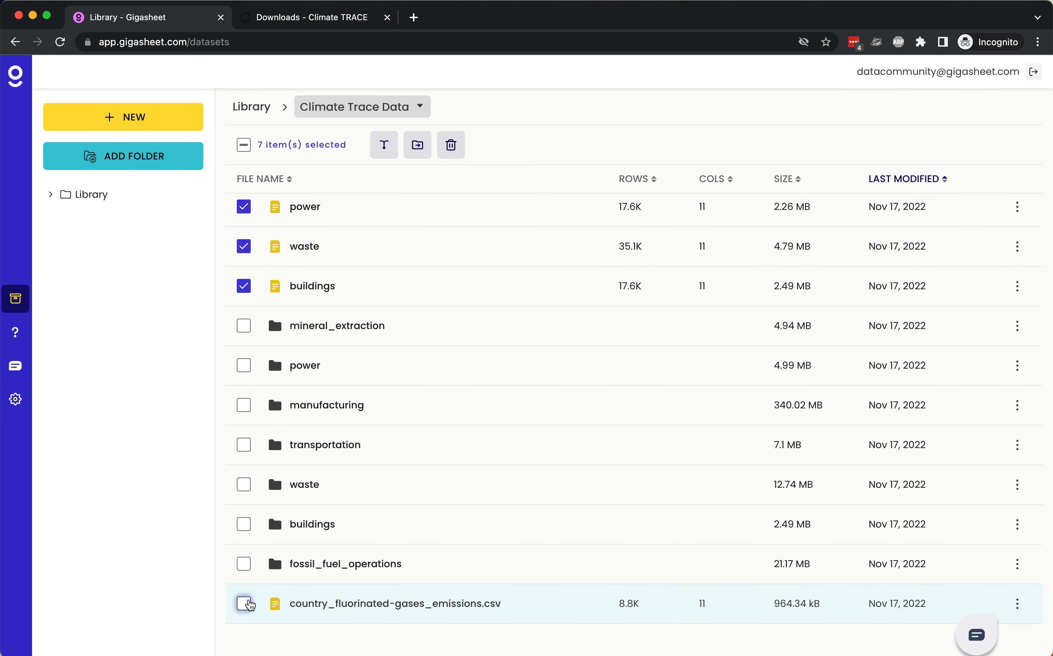
{"action": "scroll", "coordinate": [242, 604], "scroll_direction": "up", "scroll_amount": 6}
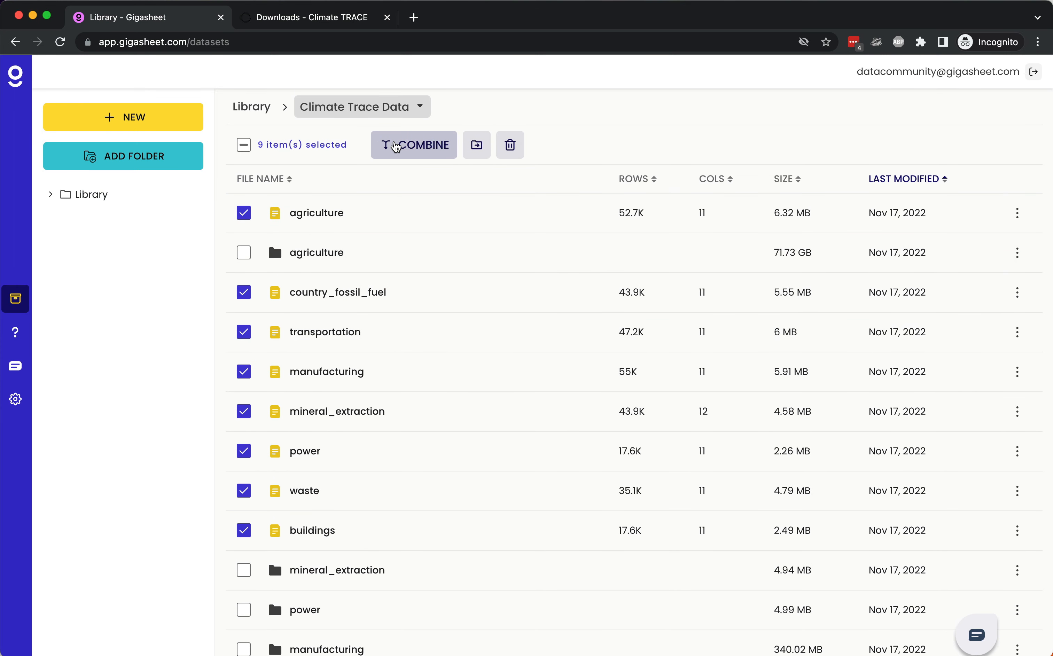
Step: Try to combine the nine selected sector files into one file named full-list
{"action": "left_click", "coordinate": [395, 146]}
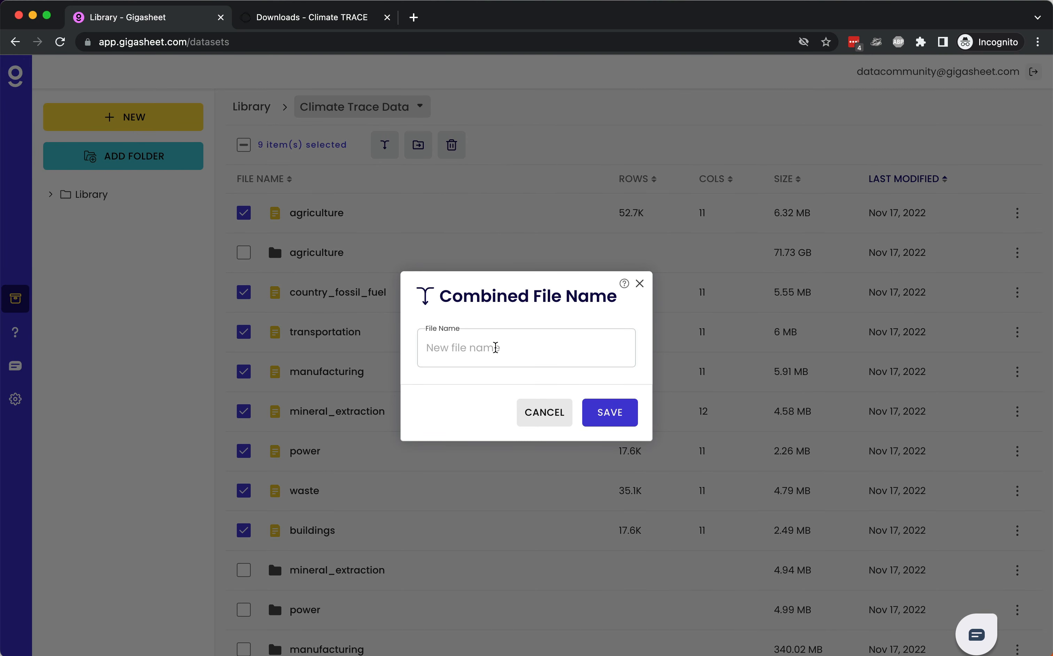
{"action": "left_click", "coordinate": [495, 347]}
{"action": "type", "text": "full-list"}
{"action": "left_click", "coordinate": [613, 412]}
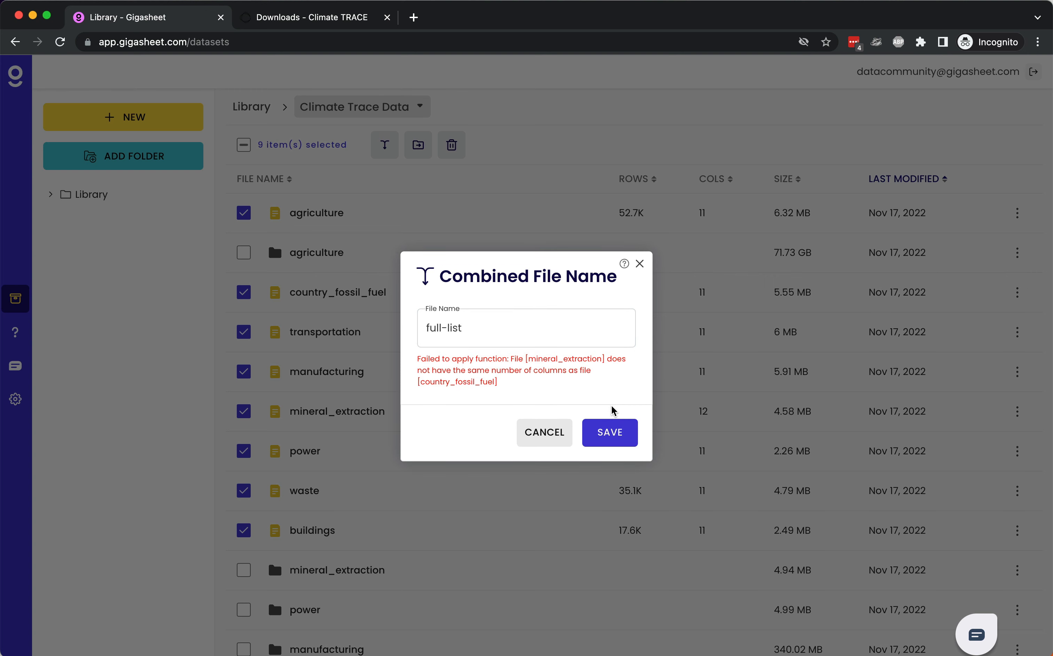
{"action": "left_click", "coordinate": [552, 434]}
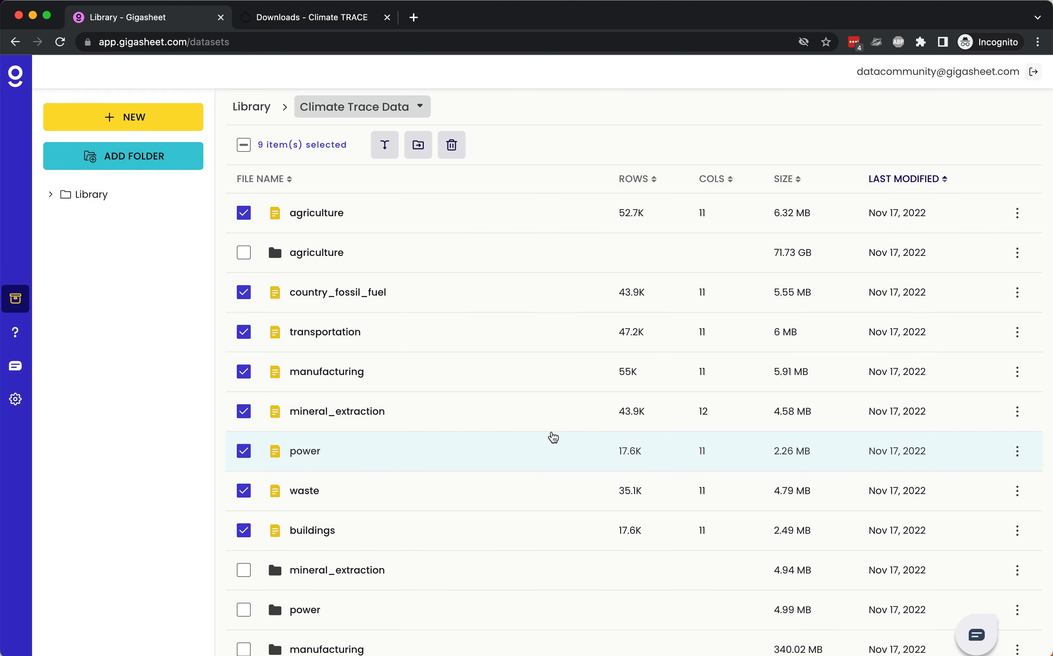
{"action": "scroll", "coordinate": [477, 369], "scroll_direction": "down", "scroll_amount": 1}
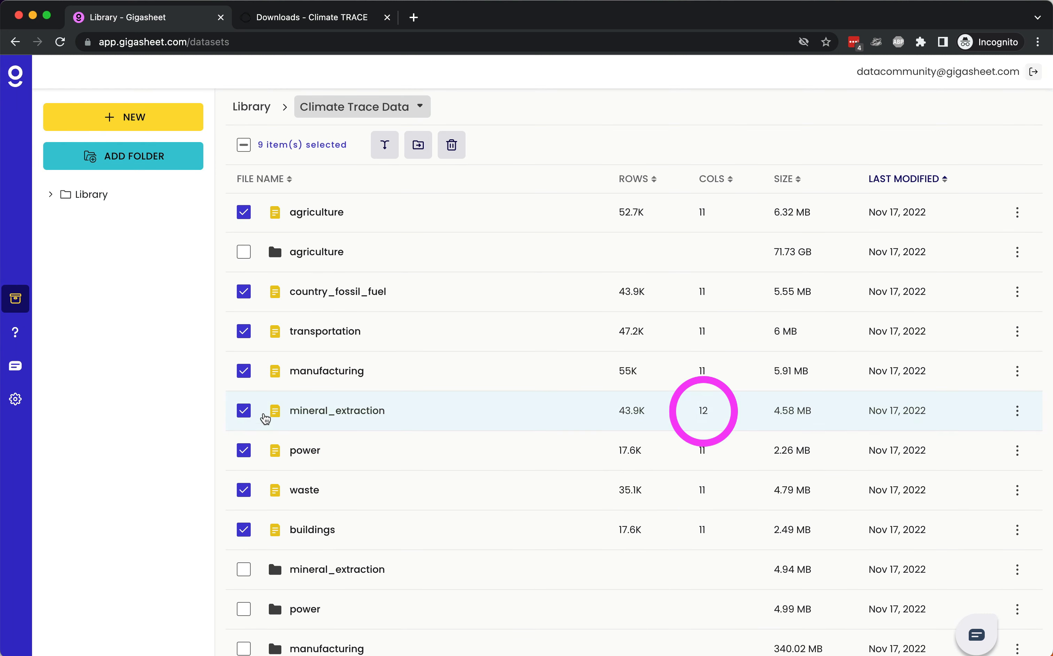
{"action": "left_click", "coordinate": [254, 416]}
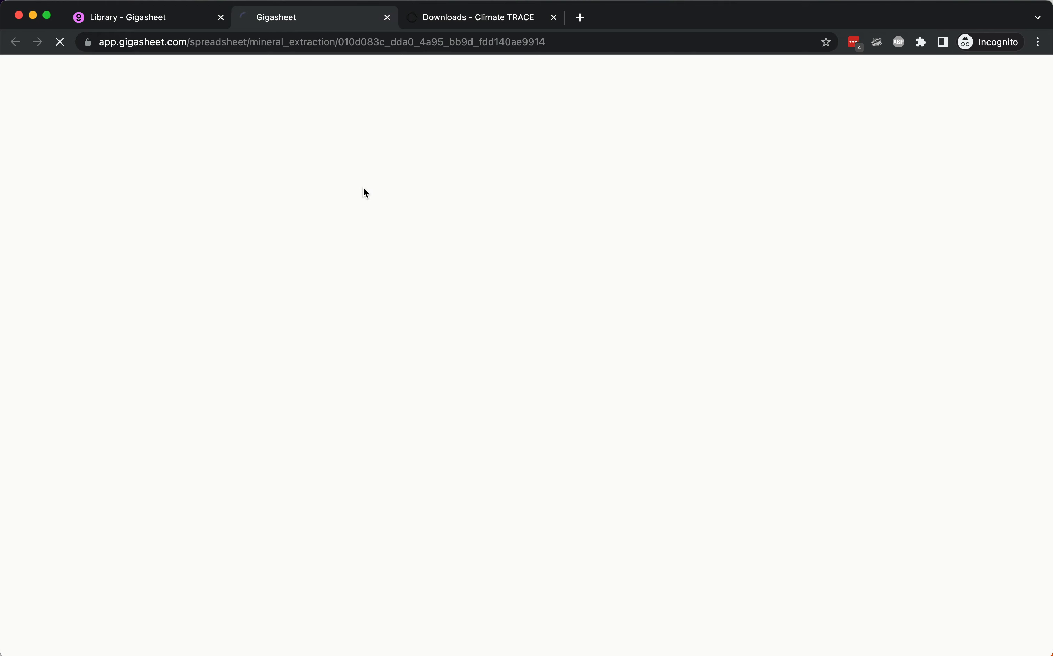
{"action": "left_click", "coordinate": [387, 18]}
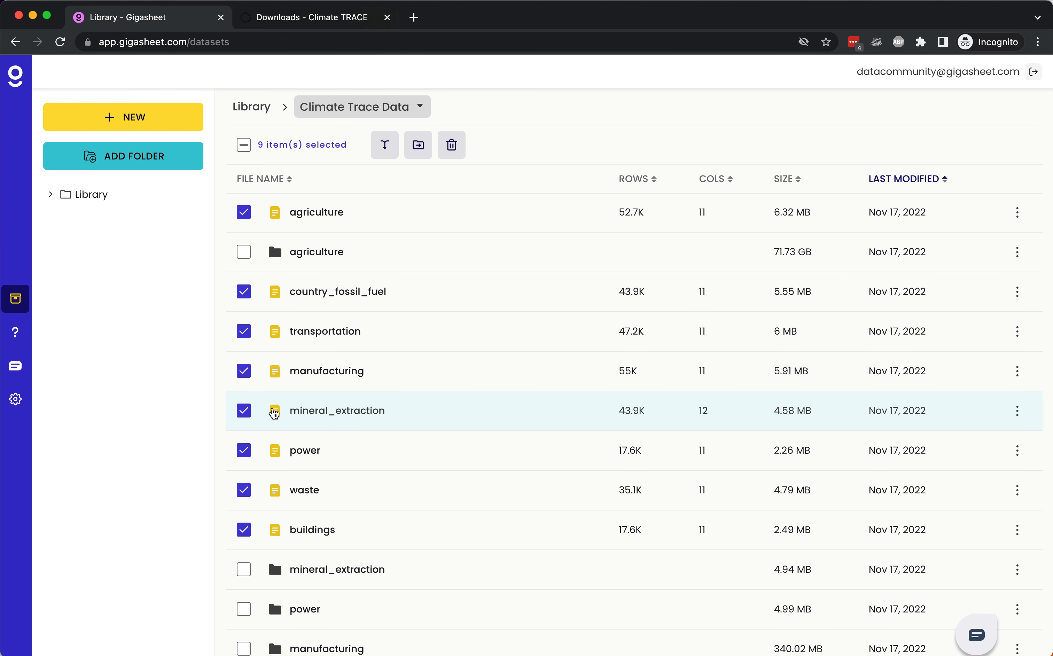
Step: Open the mineral_extraction sheet and remove its iso3_country and gas groupings
{"action": "left_click", "coordinate": [329, 416]}
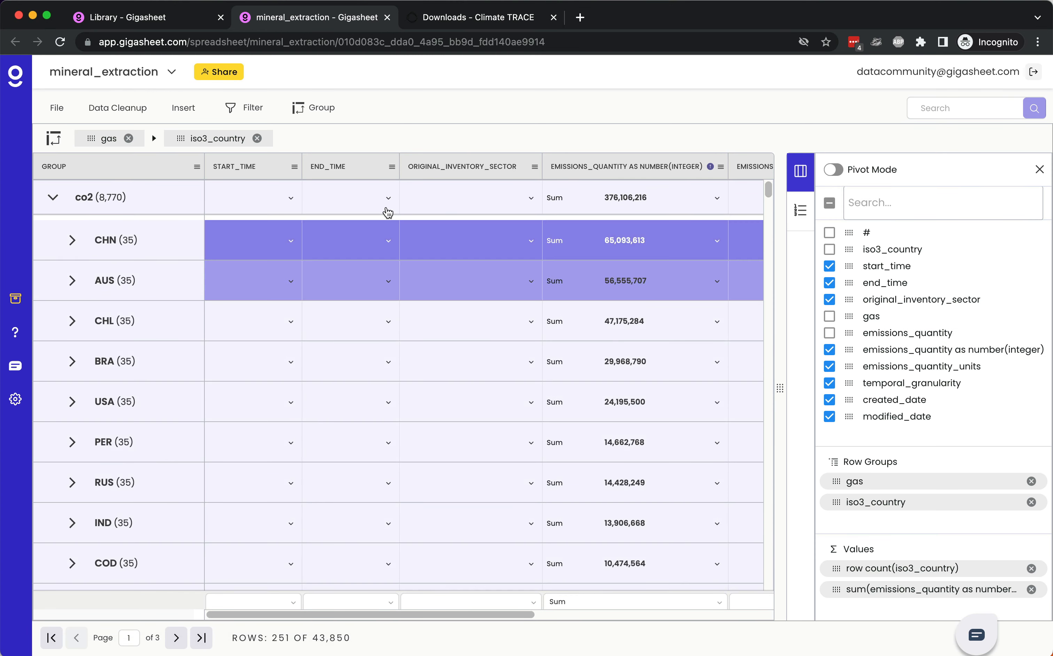
{"action": "left_click", "coordinate": [258, 138]}
{"action": "left_click", "coordinate": [129, 138]}
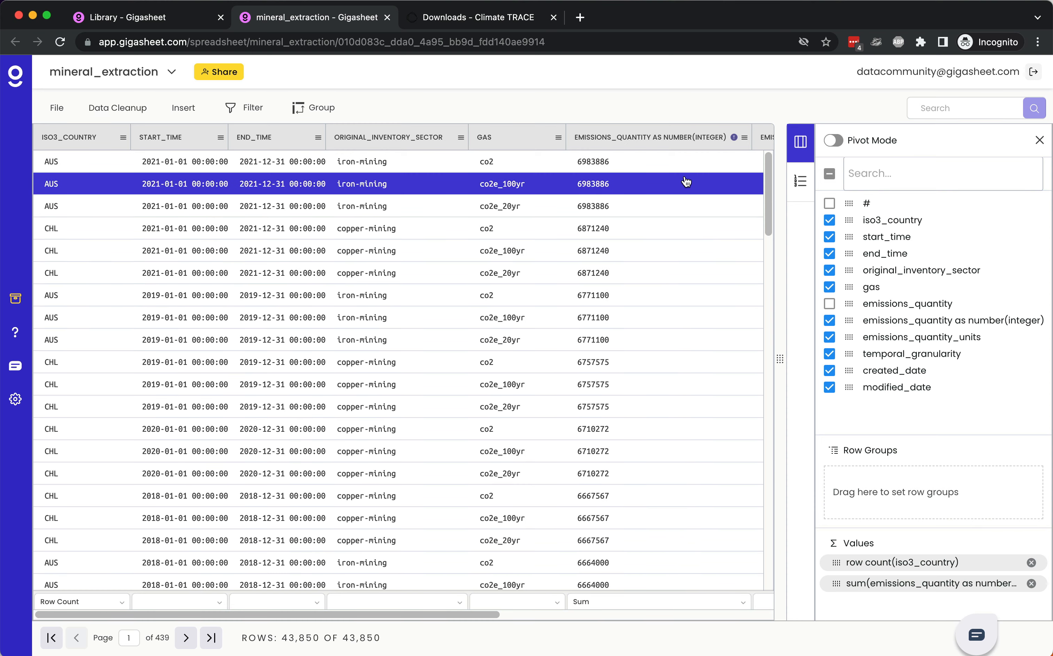
Step: Delete the emissions_quantity as number(integer) column from the mineral_extraction sheet, and close the sheet
{"action": "scroll", "coordinate": [681, 180], "scroll_direction": "right", "scroll_amount": 1}
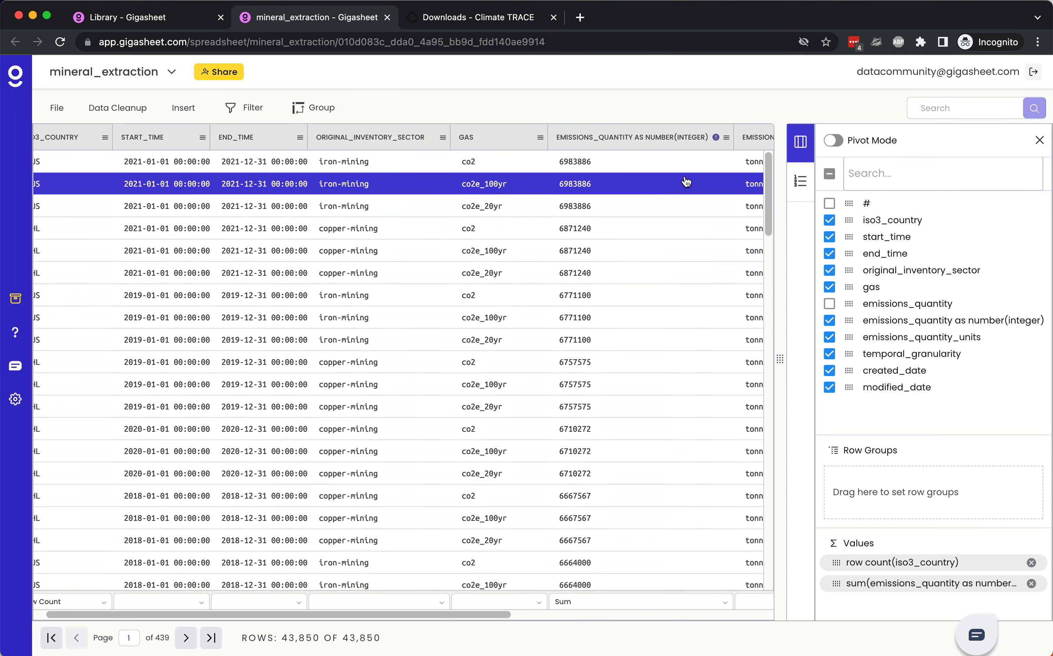
{"action": "left_click", "coordinate": [725, 138]}
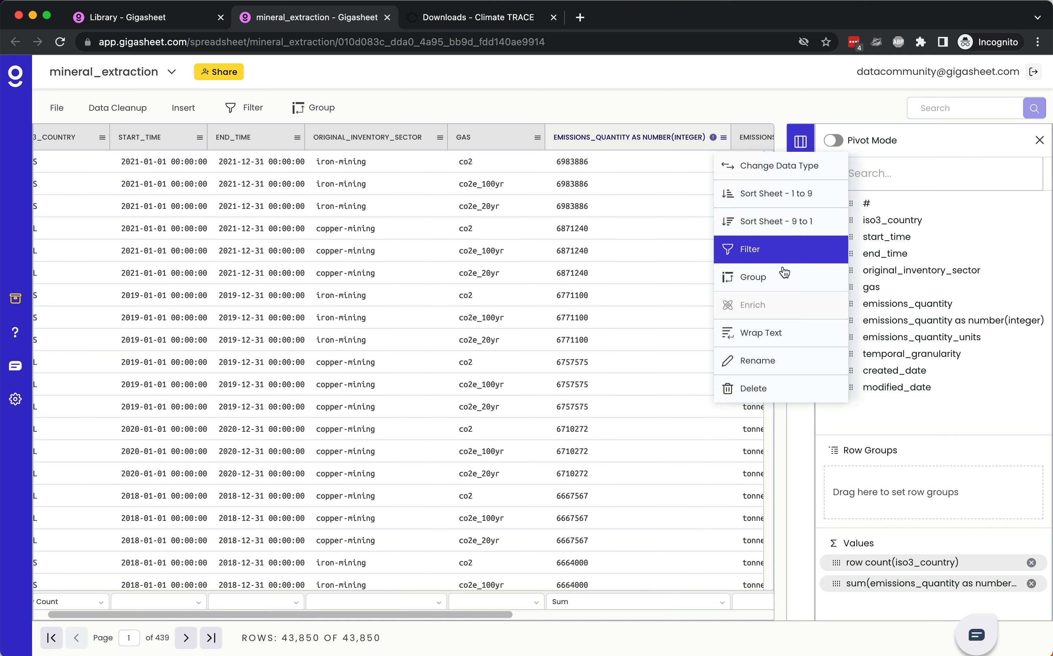
{"action": "left_click", "coordinate": [796, 393]}
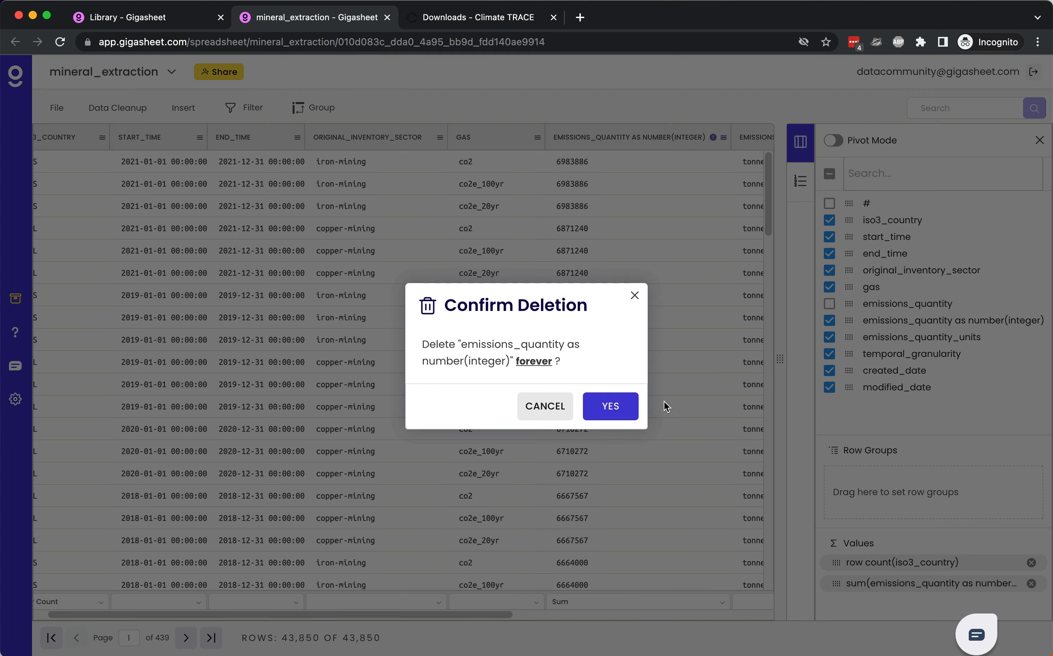
{"action": "left_click", "coordinate": [627, 407]}
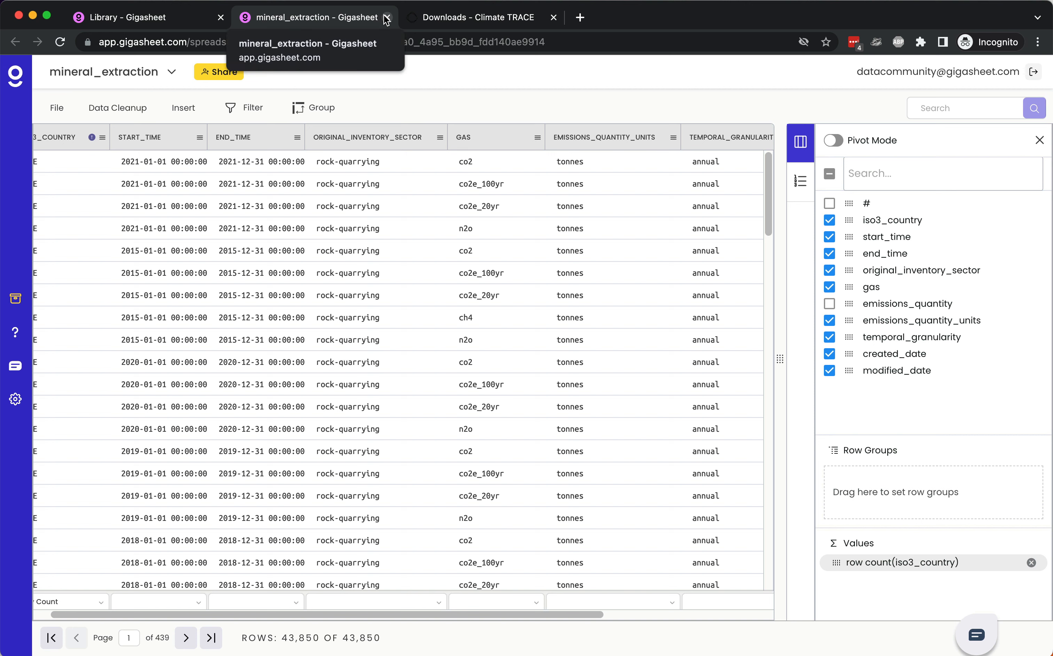
{"action": "left_click", "coordinate": [386, 18]}
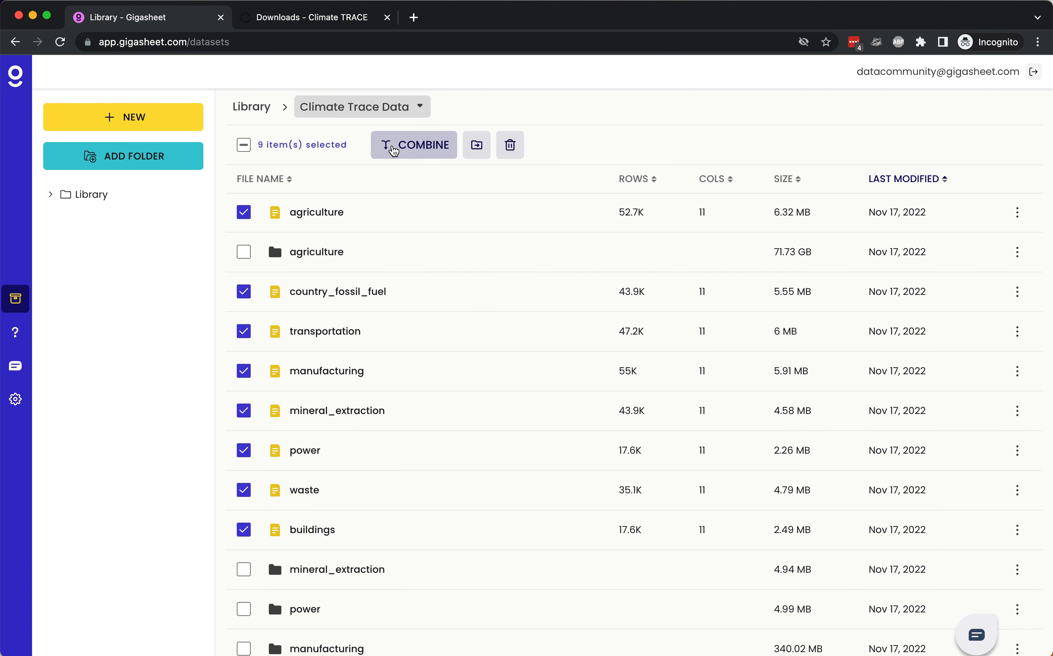
Step: Combine the nine selected sector files into one file named merged-full-list
{"action": "left_click", "coordinate": [393, 150]}
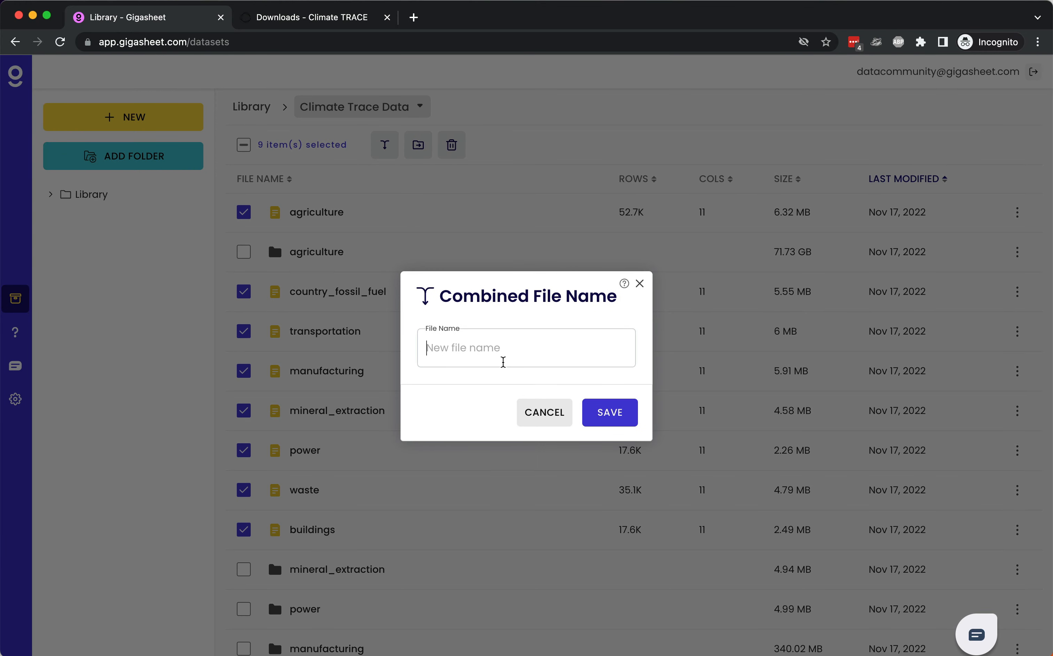
{"action": "type", "text": "merged-full-list"}
{"action": "left_click", "coordinate": [599, 411]}
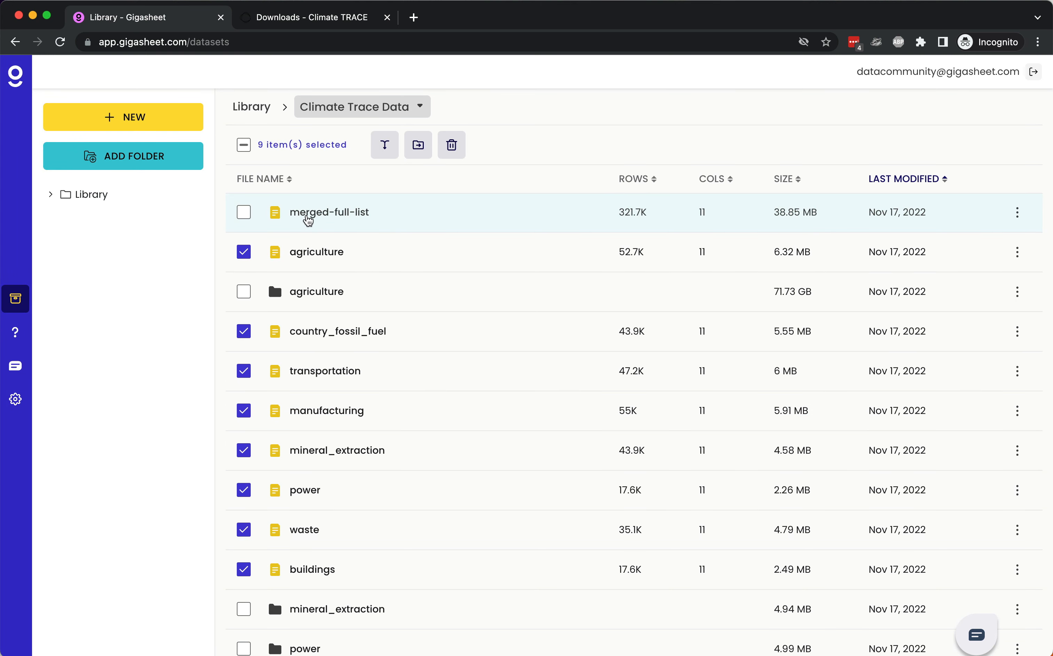
Step: Open merged-full-list and convert its emissions_quantity column to the Number type in Integer format
{"action": "left_click", "coordinate": [308, 216]}
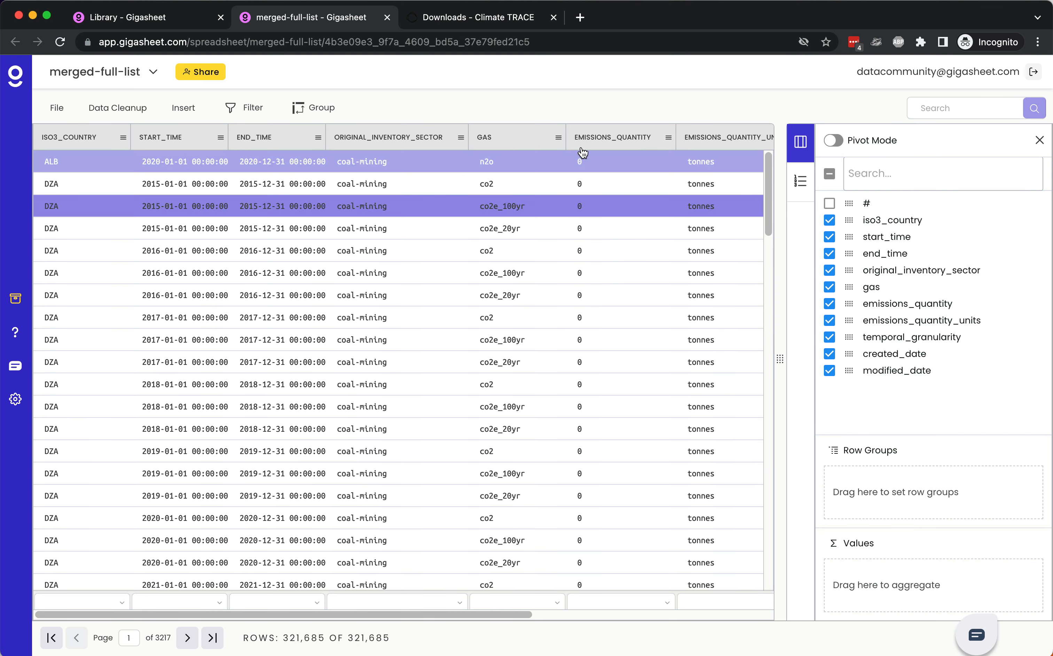
{"action": "left_click", "coordinate": [669, 139]}
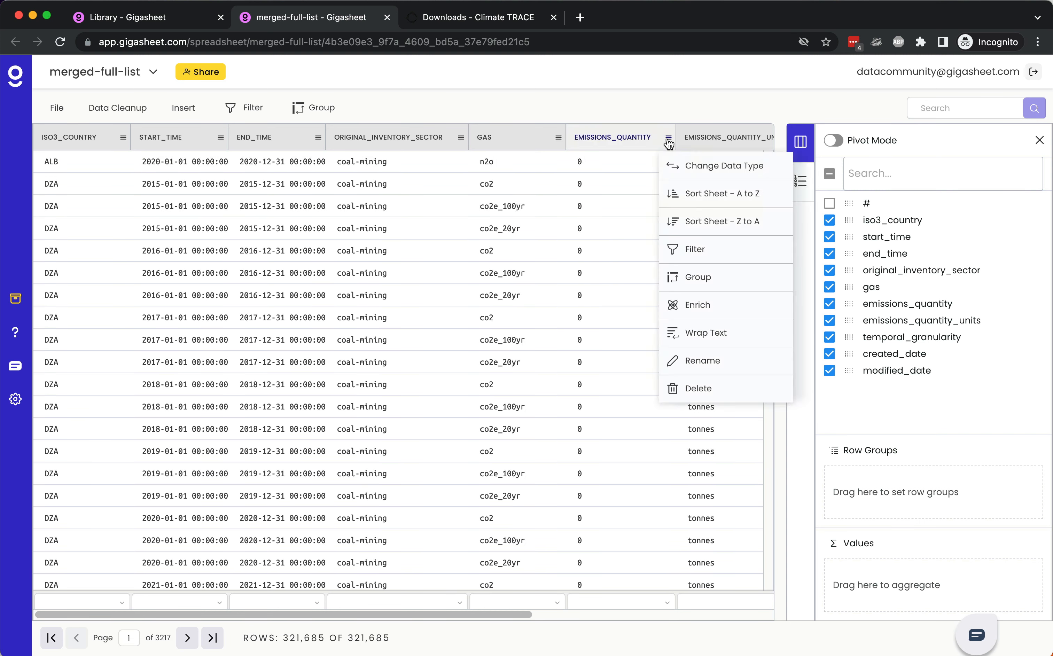
{"action": "left_click", "coordinate": [681, 167]}
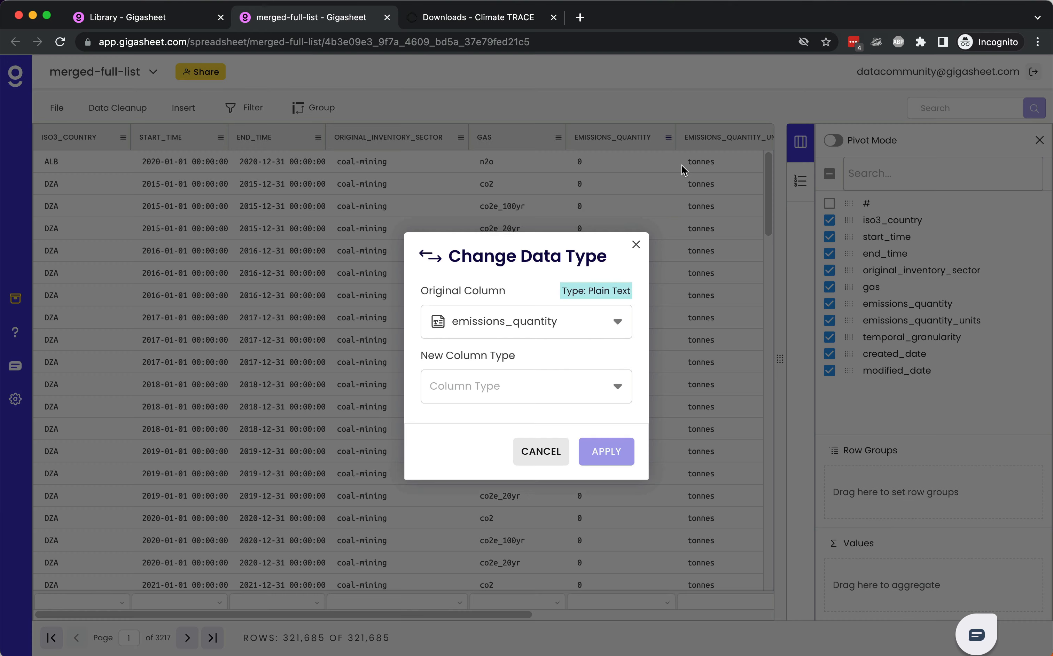
{"action": "left_click", "coordinate": [541, 392]}
{"action": "left_click", "coordinate": [532, 420]}
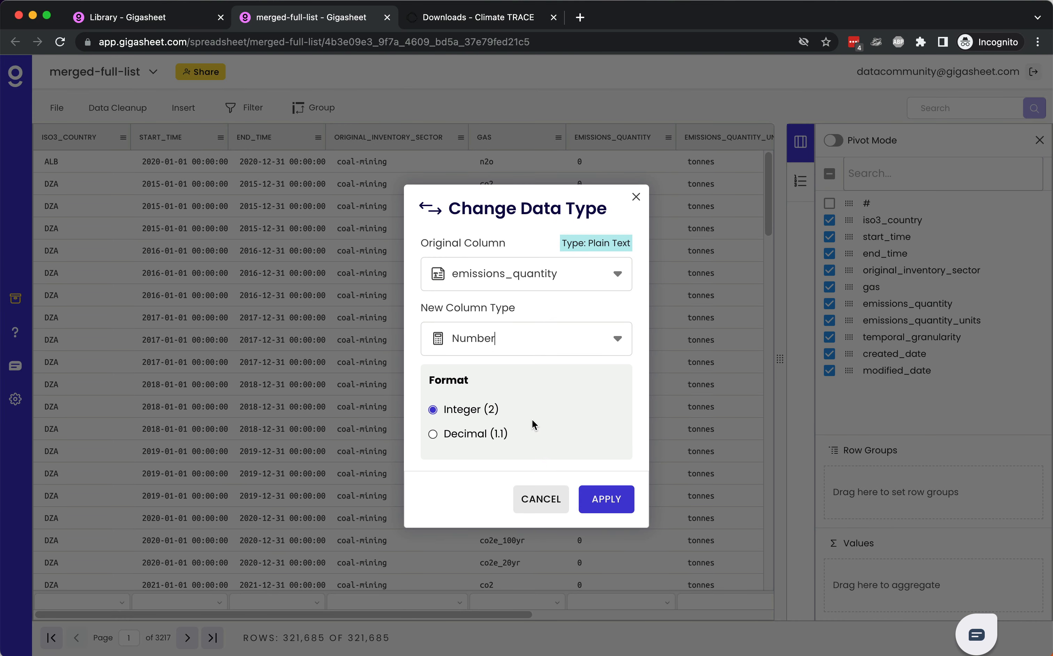
{"action": "left_click", "coordinate": [604, 505]}
{"action": "left_click", "coordinate": [621, 447]}
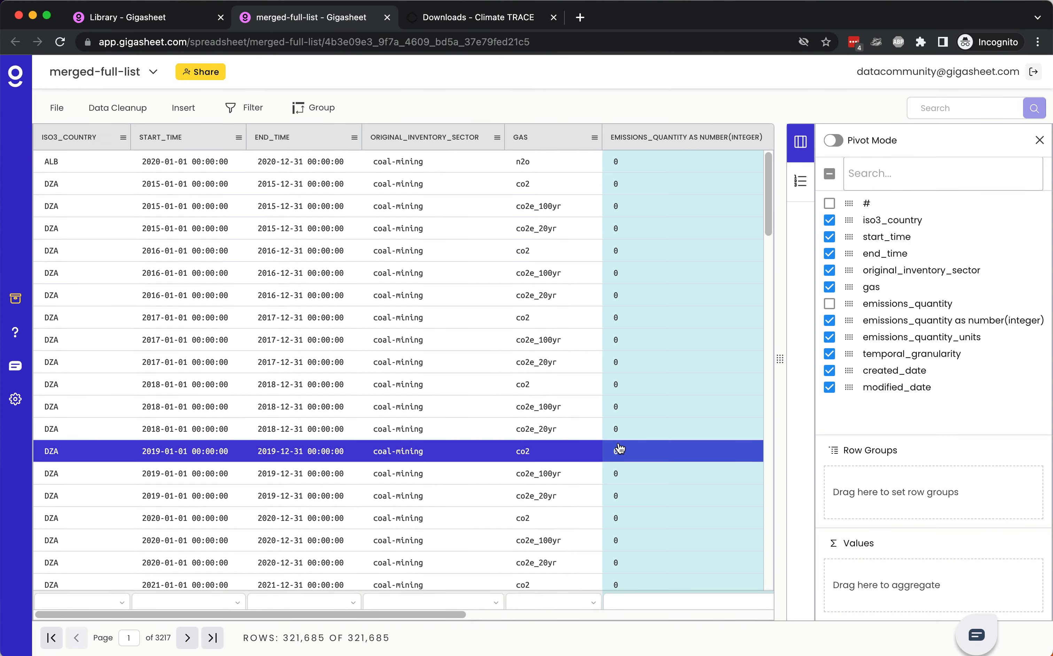
Step: Sort the merged-full-list sheet by emissions_quantity as number(integer) from 9 to 1
{"action": "scroll", "coordinate": [697, 188], "scroll_direction": "right", "scroll_amount": 3}
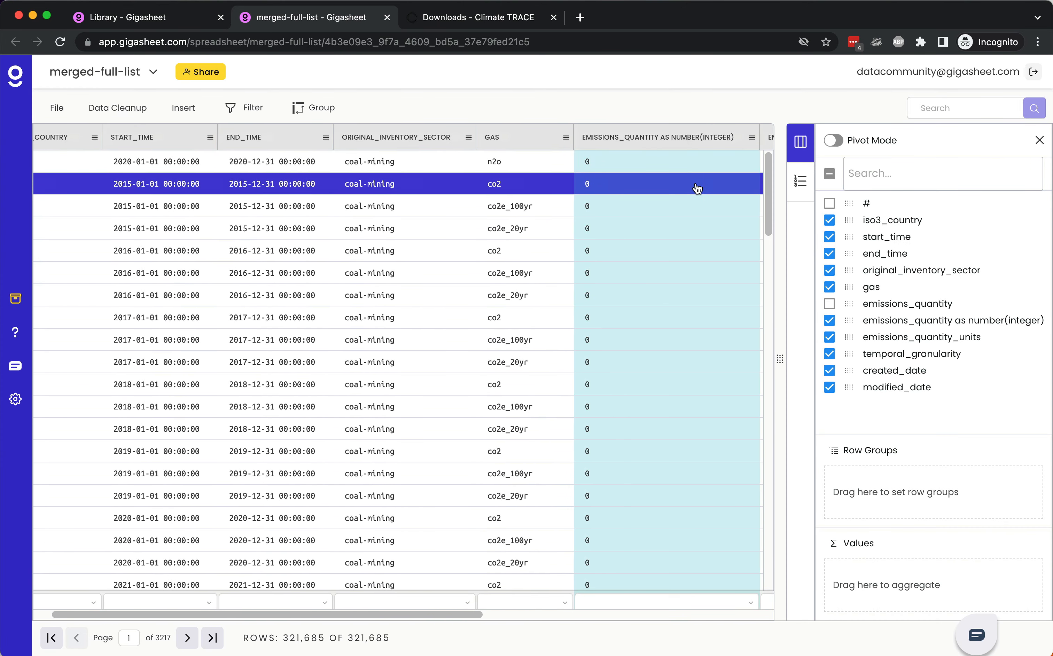
{"action": "left_click", "coordinate": [704, 139]}
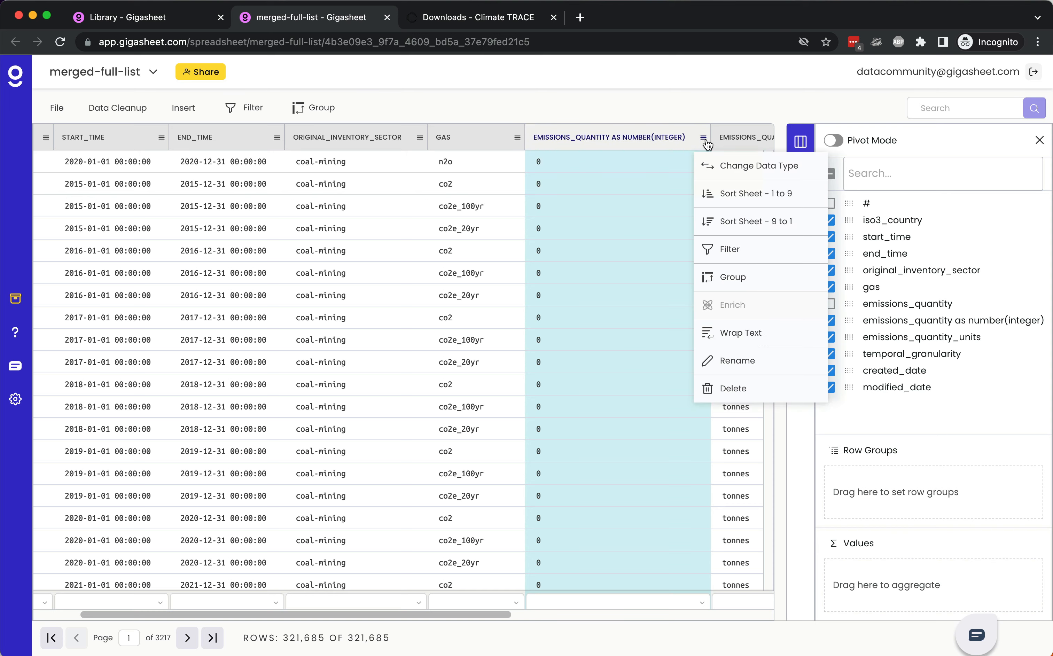
{"action": "left_click", "coordinate": [738, 215]}
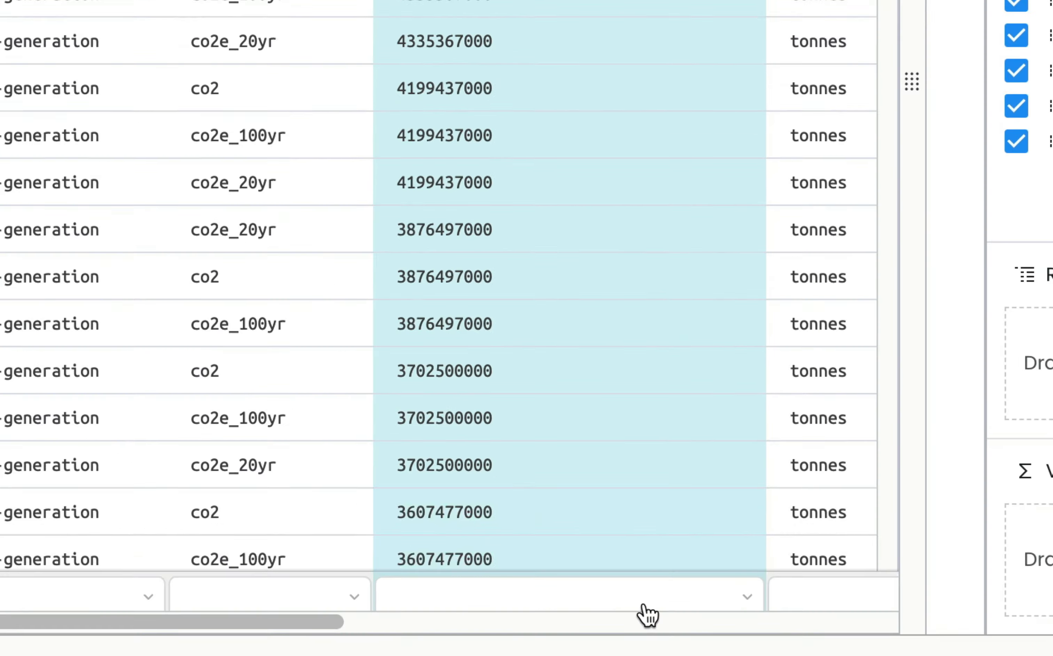
Step: Calculate Percent Empty for the whole emissions_quantity as number(integer) column
{"action": "left_click", "coordinate": [643, 605]}
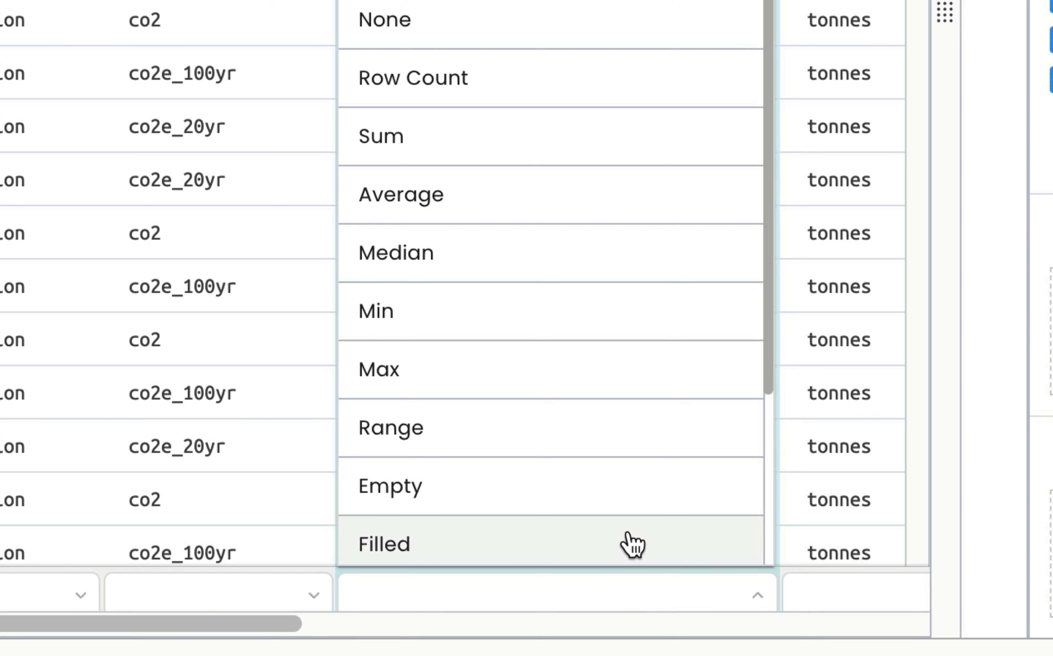
{"action": "scroll", "coordinate": [631, 544], "scroll_direction": "down", "scroll_amount": 5}
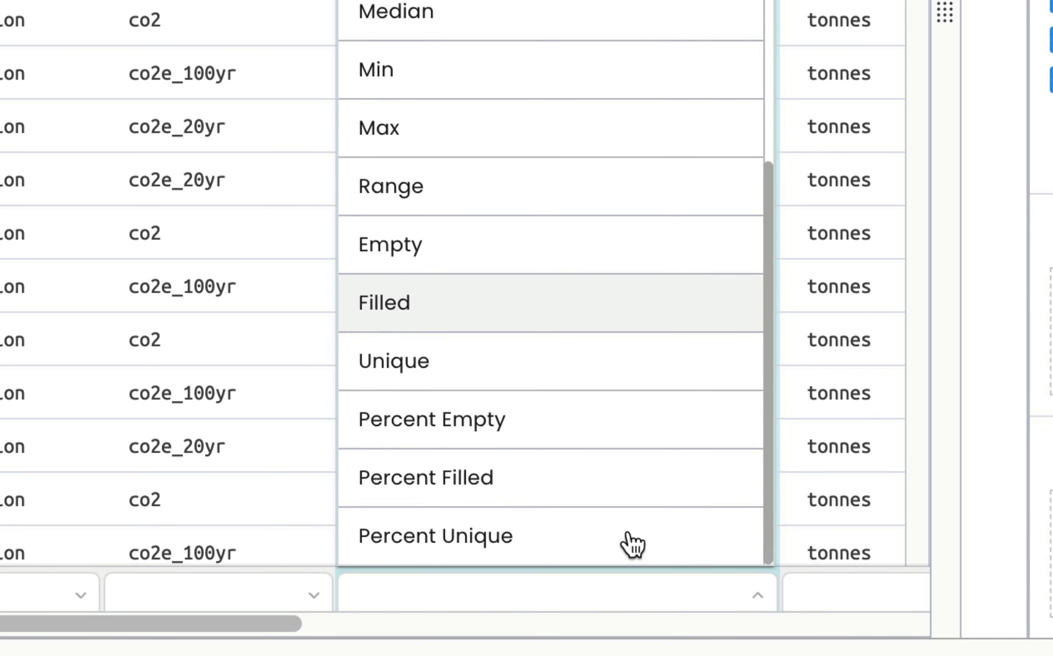
{"action": "left_click", "coordinate": [604, 437]}
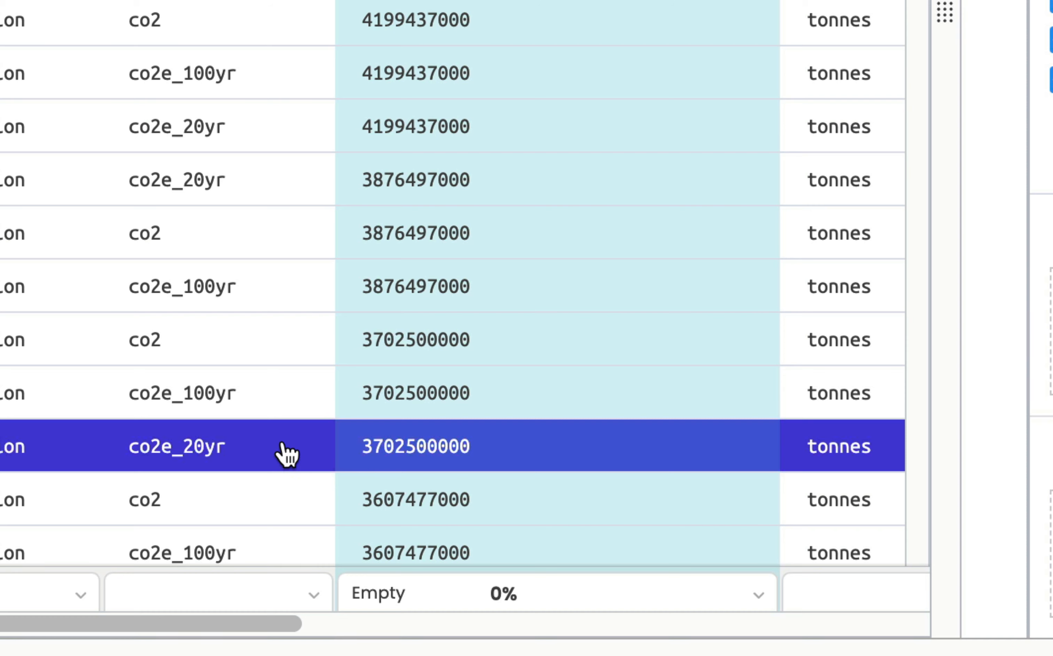
{"action": "scroll", "coordinate": [142, 337], "scroll_direction": "left", "scroll_amount": 2}
{"action": "scroll", "coordinate": [143, 337], "scroll_direction": "left", "scroll_amount": 3}
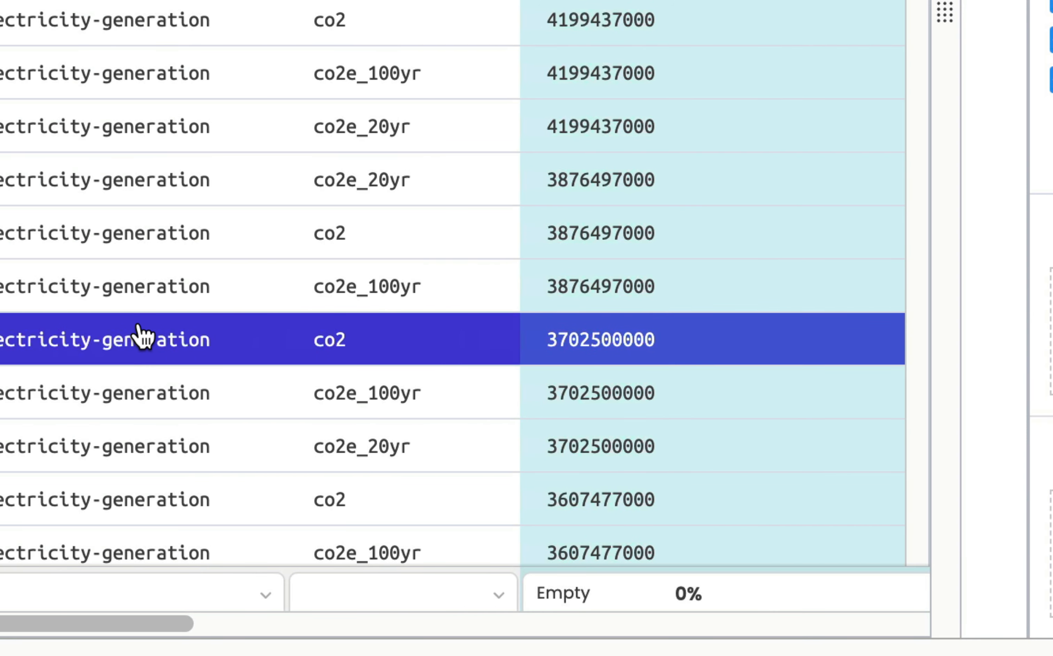
Step: Set the column total of emissions_quantity as number(integer) to Sum
{"action": "scroll", "coordinate": [139, 337], "scroll_direction": "right", "scroll_amount": 5}
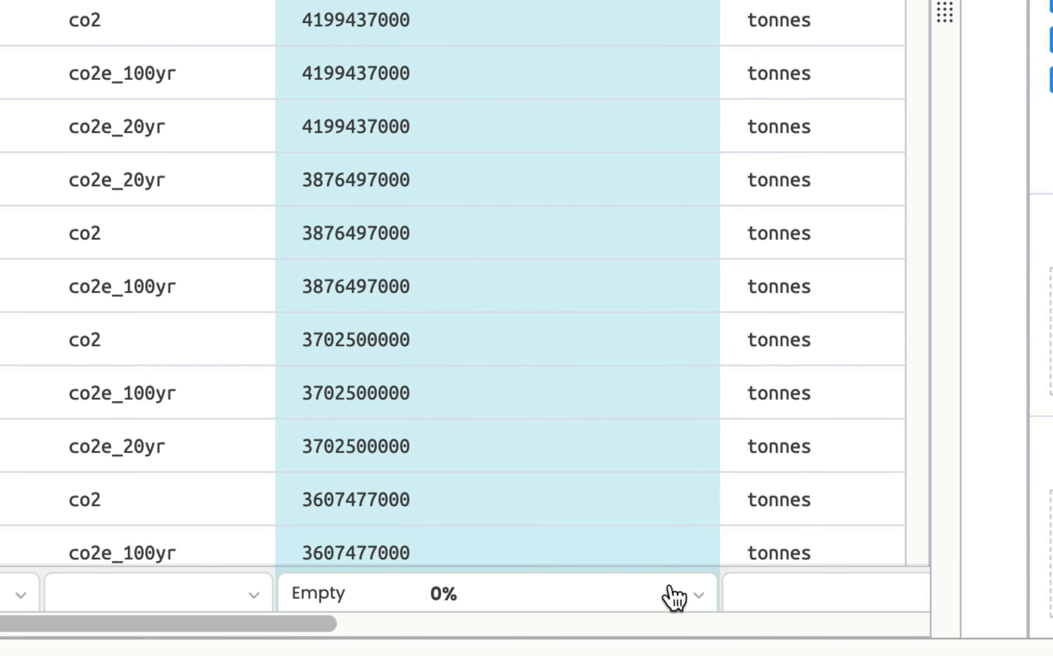
{"action": "left_click", "coordinate": [694, 594]}
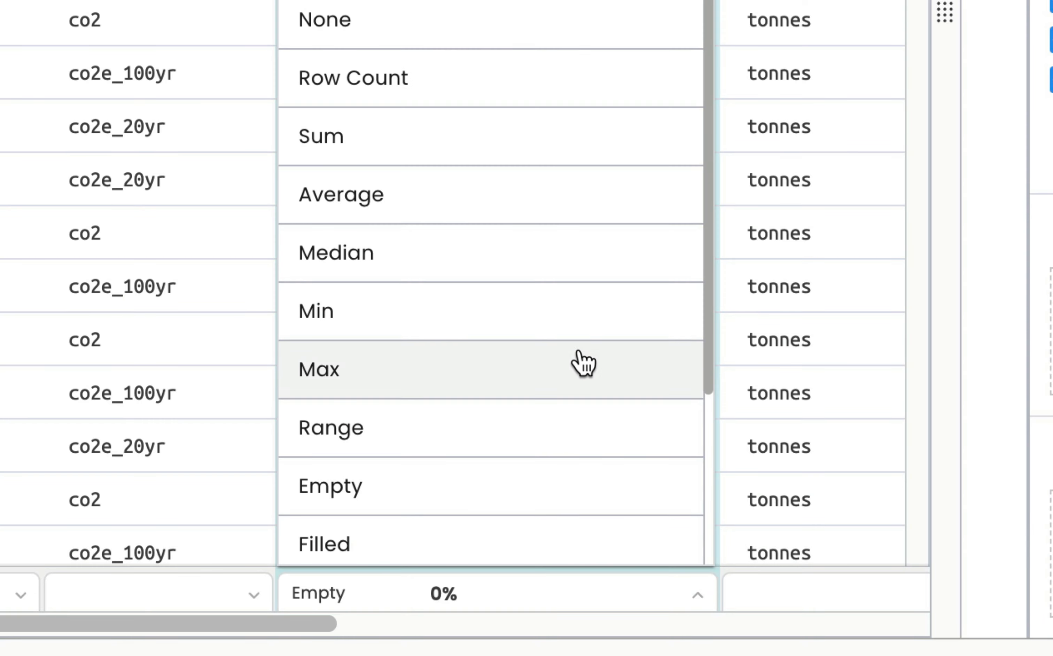
{"action": "left_click", "coordinate": [522, 135]}
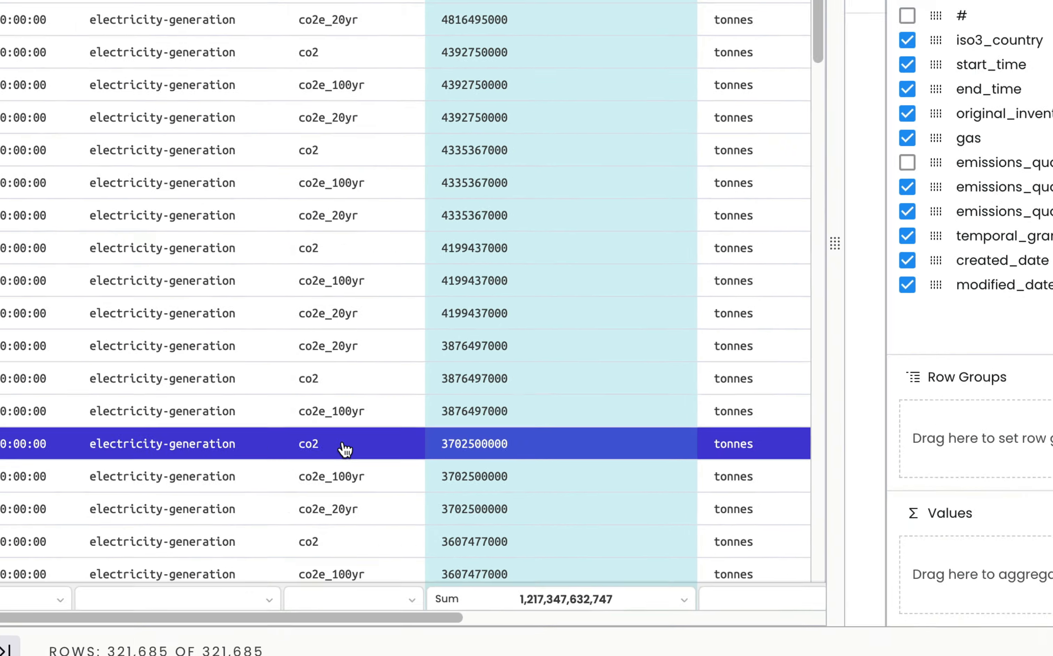
Step: Group the sheet by iso3_country and, nested inside it, original_inventory_sector, with the group column widened
{"action": "scroll", "coordinate": [143, 345], "scroll_direction": "left", "scroll_amount": 5}
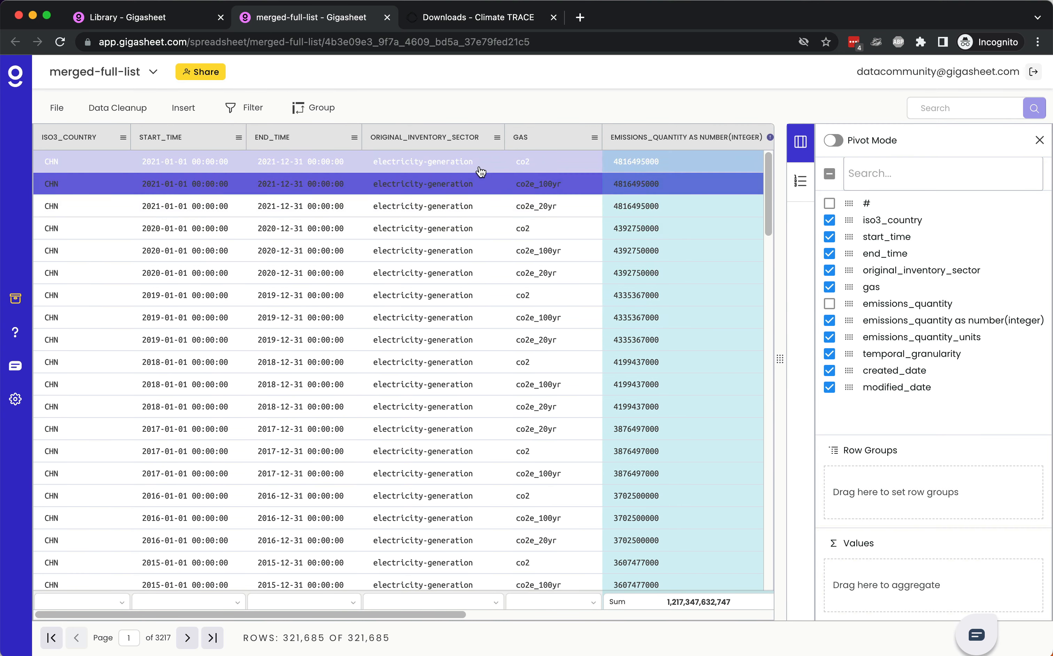
{"action": "left_click", "coordinate": [497, 138]}
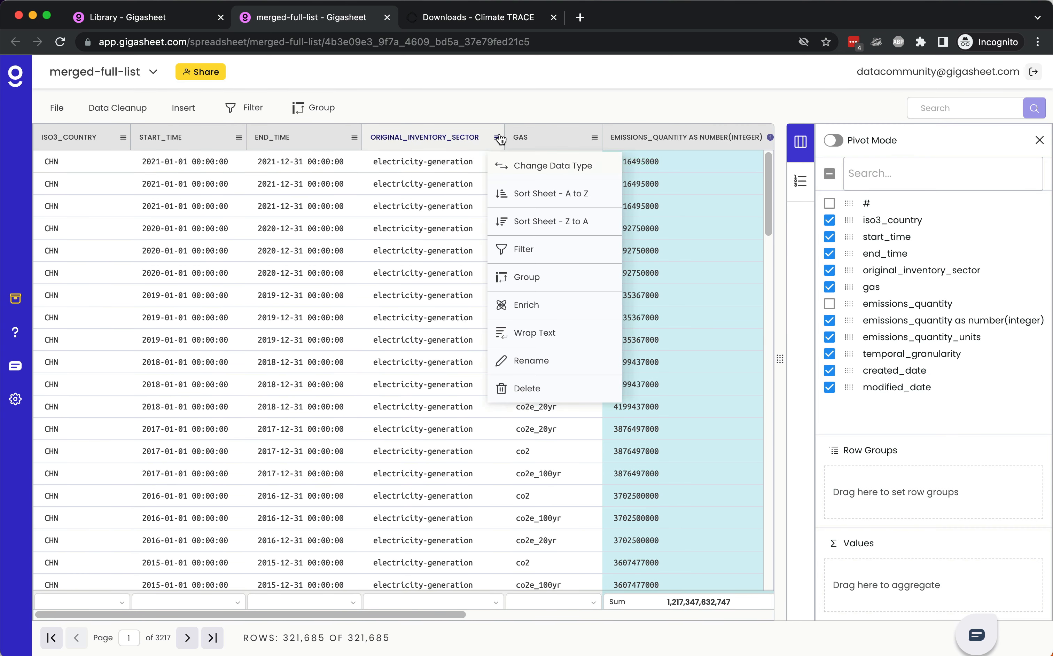
{"action": "left_click", "coordinate": [546, 272]}
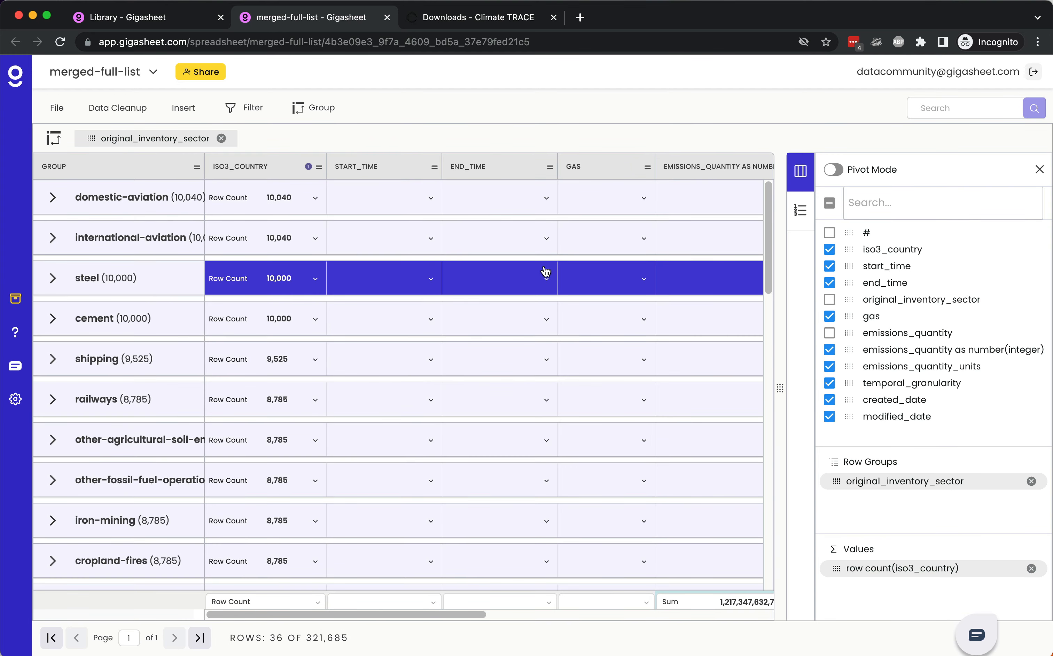
{"action": "left_click_drag", "start_coordinate": [204, 171], "coordinate": [267, 174]}
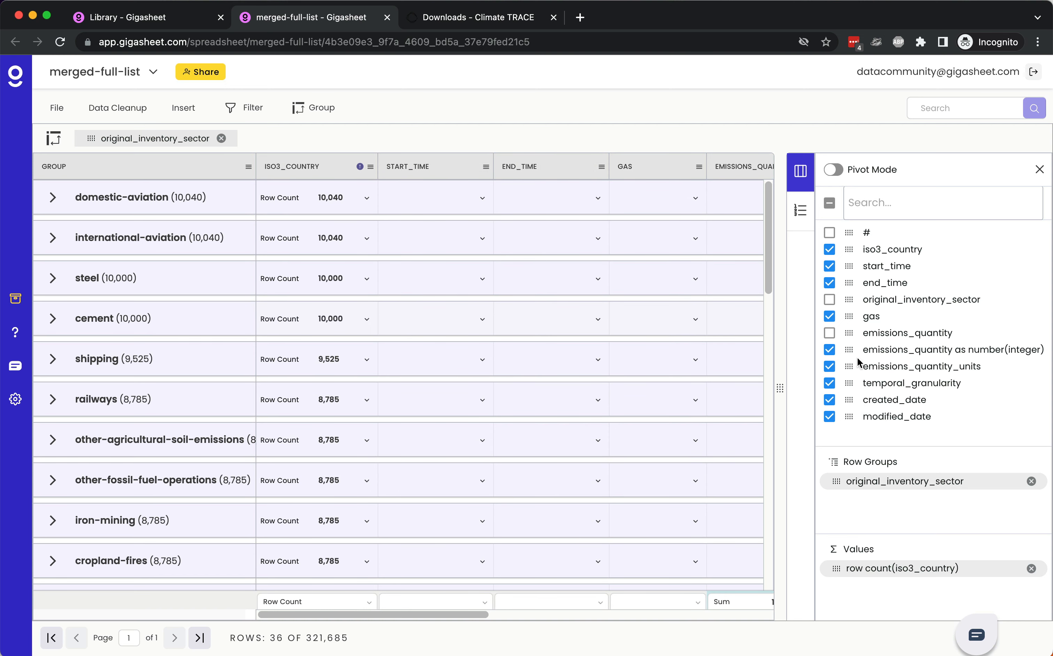
{"action": "left_click_drag", "start_coordinate": [850, 250], "coordinate": [861, 477]}
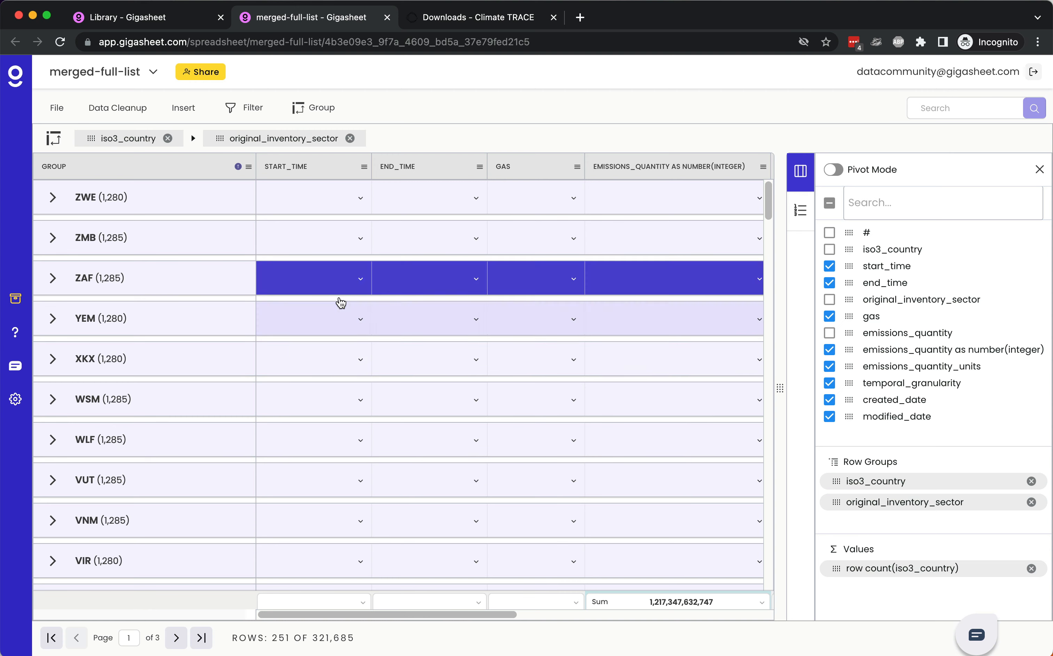
Step: Aggregate emissions_quantity as number(integer) per country group as Sum, and sort the groups by it from 9 to 1
{"action": "scroll", "coordinate": [356, 244], "scroll_direction": "right", "scroll_amount": 5}
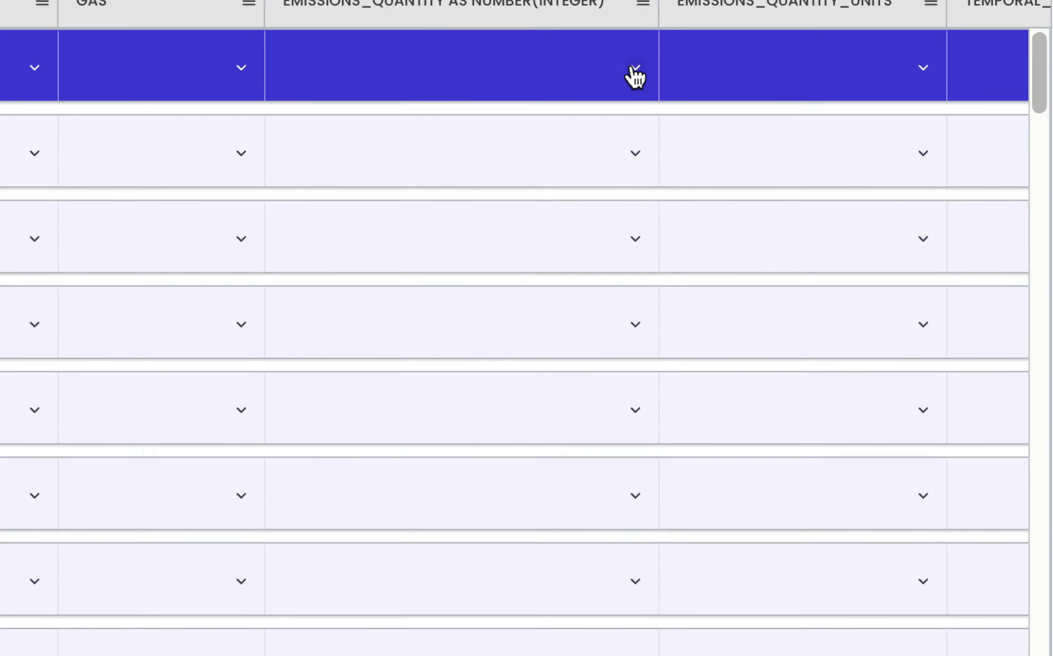
{"action": "left_click", "coordinate": [579, 198]}
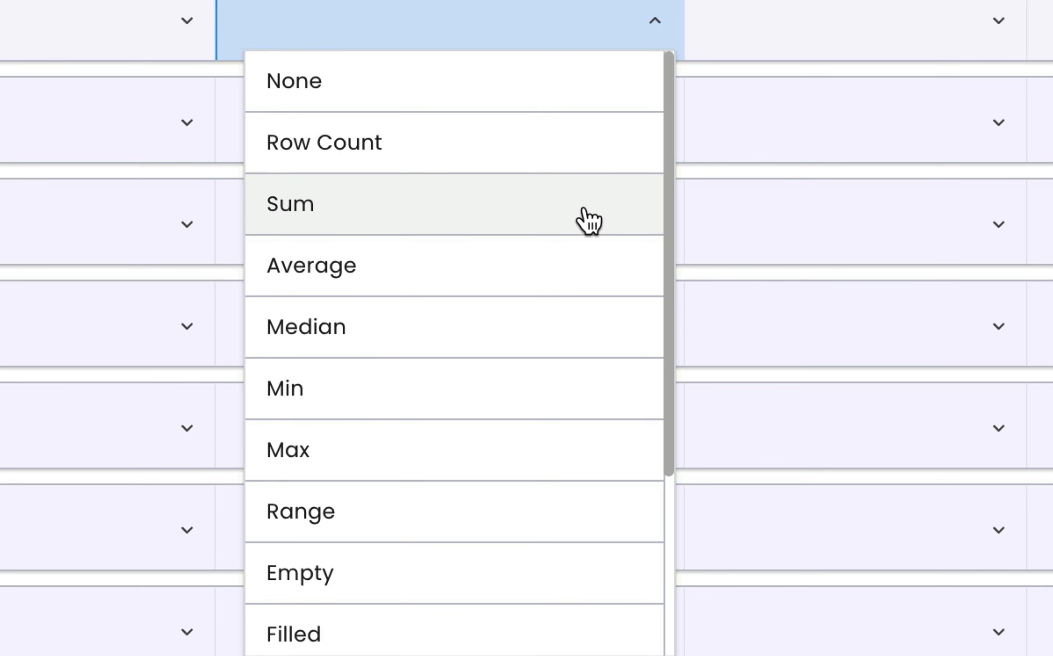
{"action": "left_click", "coordinate": [582, 248]}
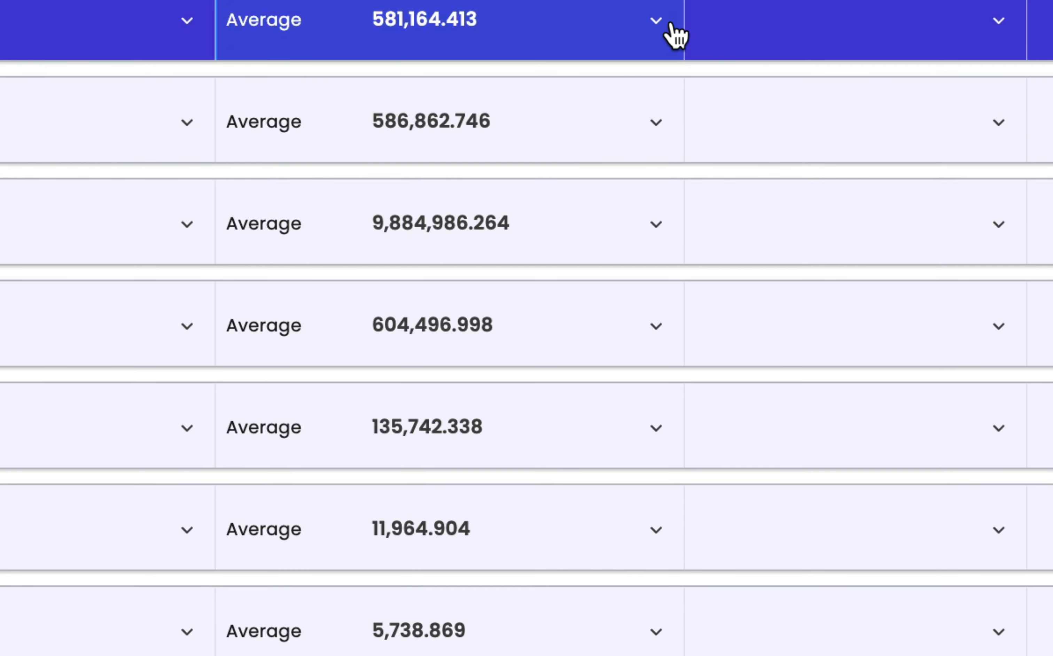
{"action": "left_click", "coordinate": [657, 26]}
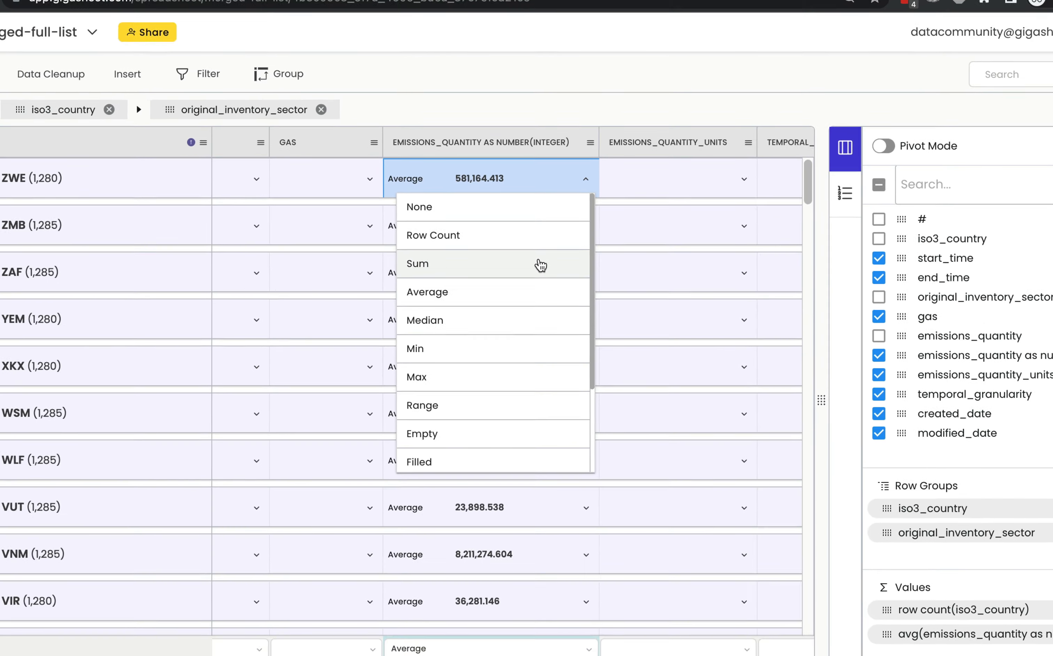
{"action": "left_click", "coordinate": [513, 210]}
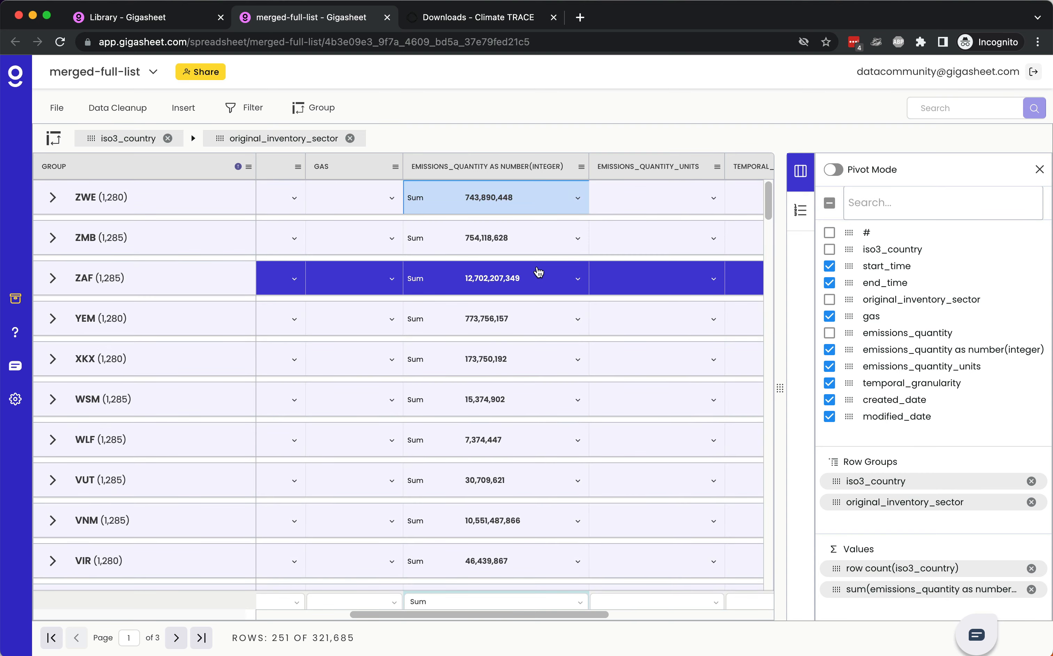
{"action": "left_click", "coordinate": [581, 167]}
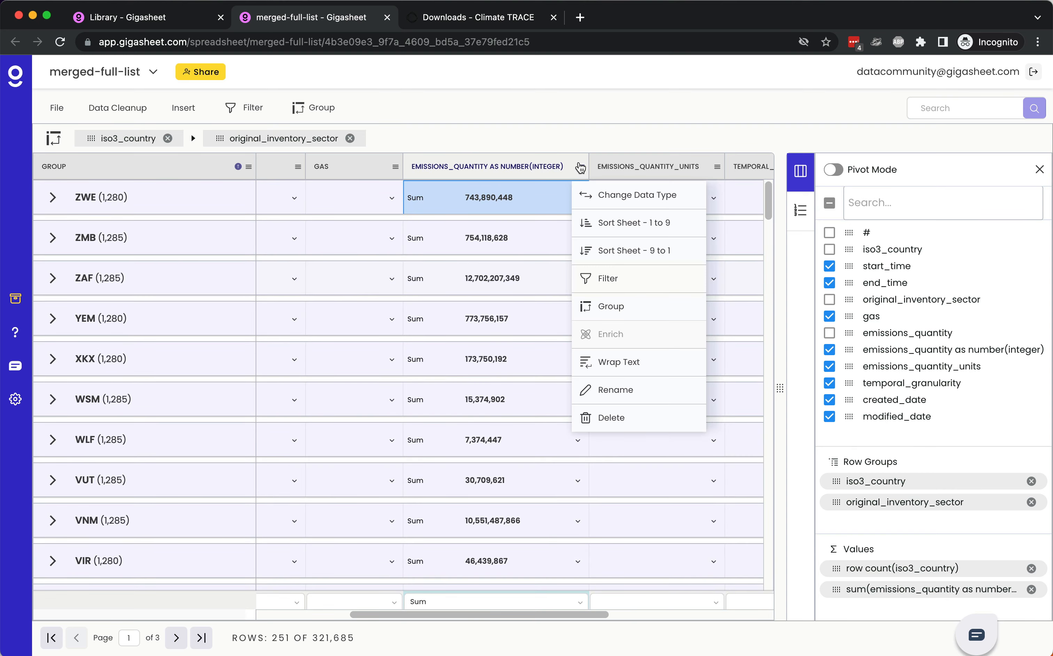
{"action": "left_click", "coordinate": [620, 251]}
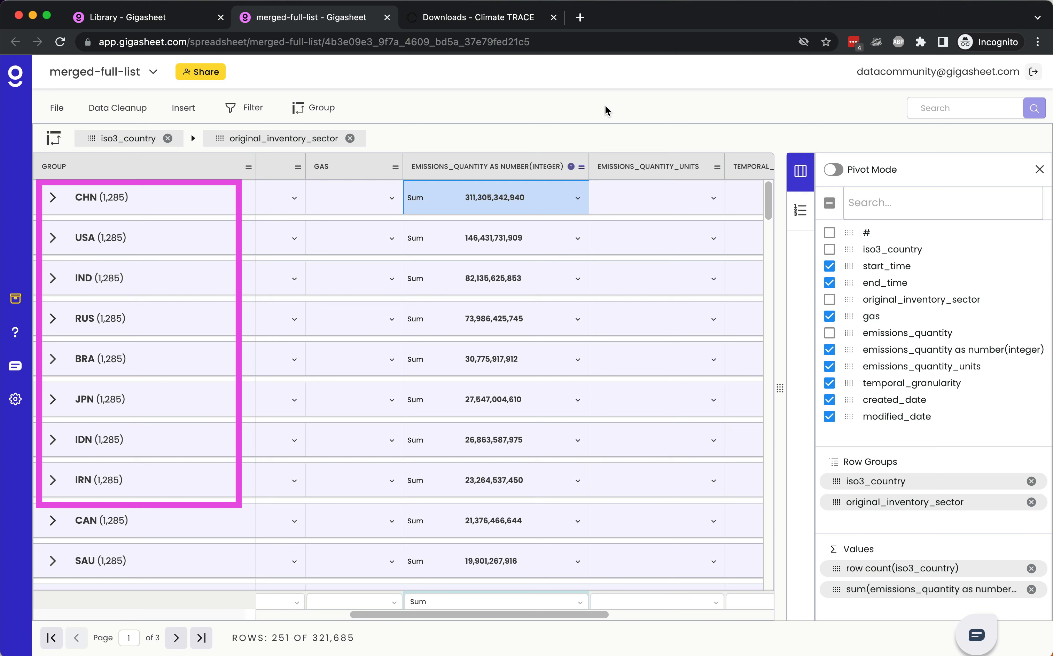
Step: Create a pie chart from the group names and summed emissions of the countries CHN through IDN
{"action": "left_click", "coordinate": [210, 202]}
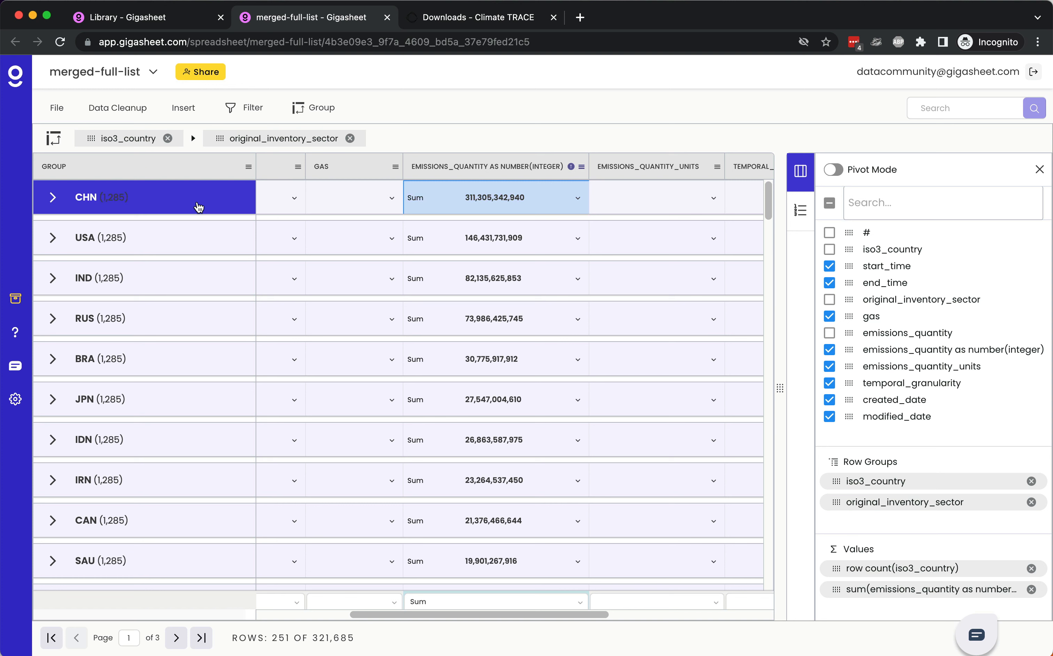
{"action": "left_click_drag", "start_coordinate": [198, 207], "coordinate": [513, 452]}
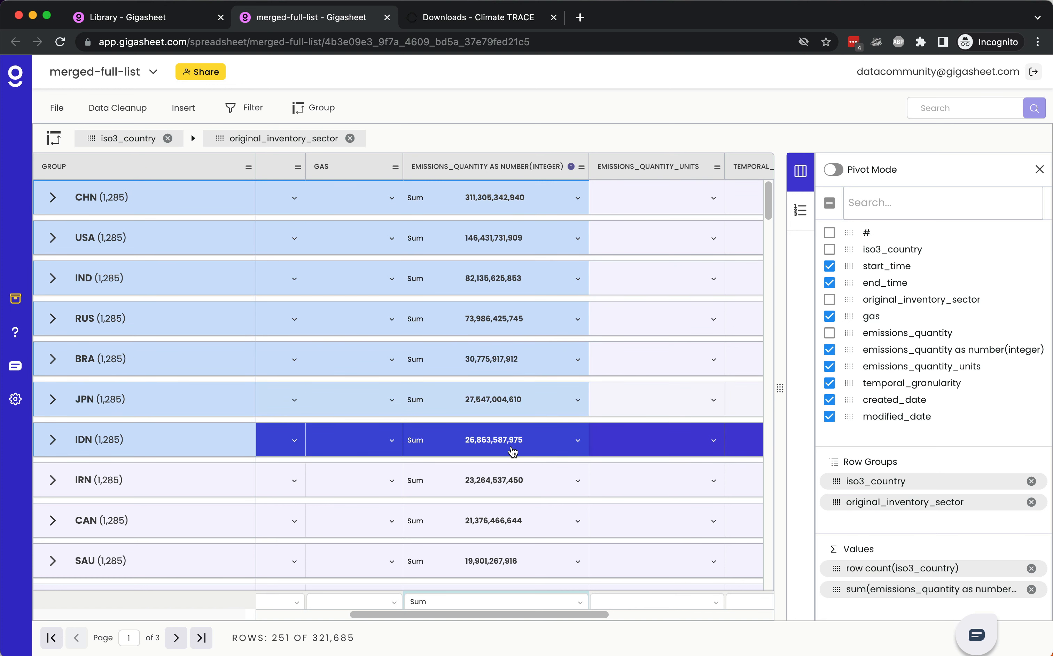
{"action": "right_click", "coordinate": [362, 365]}
{"action": "mouse_move", "coordinate": [417, 473]}
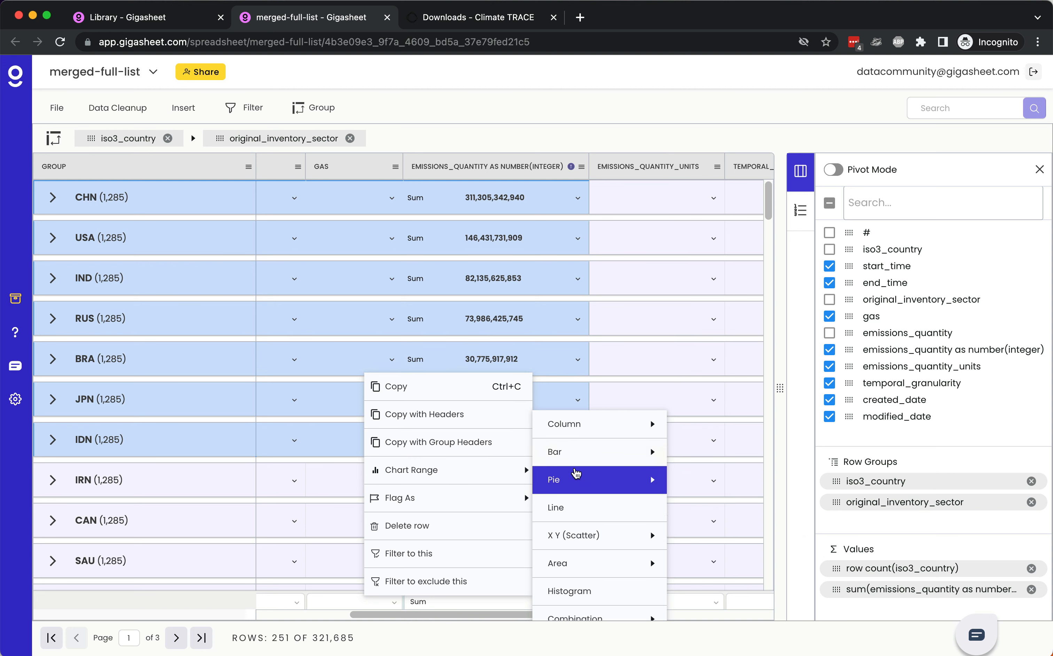
{"action": "mouse_move", "coordinate": [576, 475]}
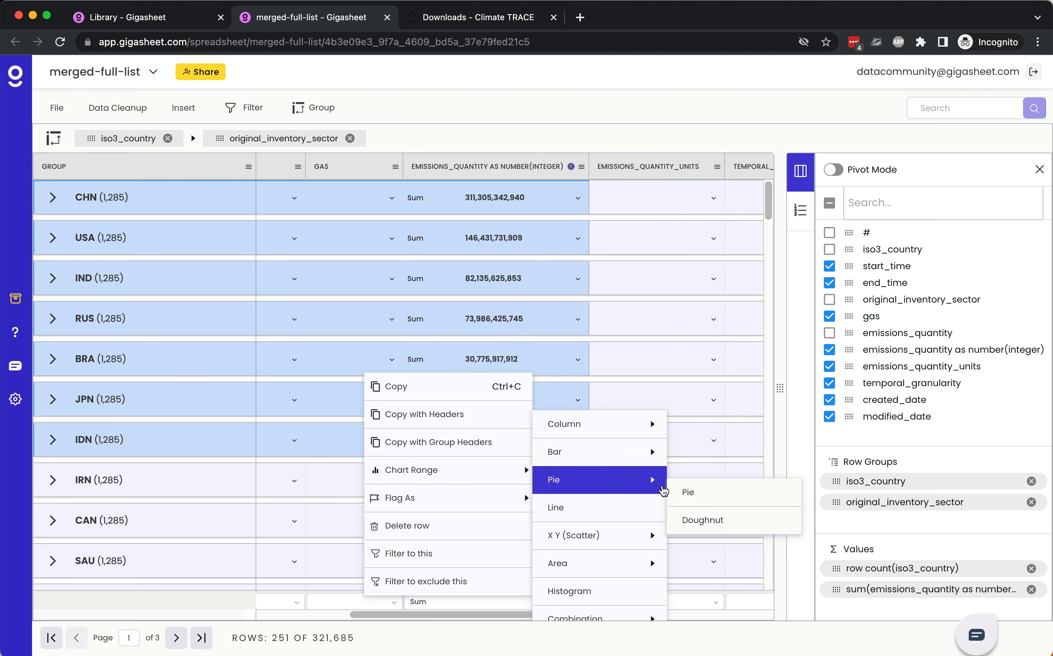
{"action": "left_click", "coordinate": [690, 487]}
{"action": "mouse_move", "coordinate": [630, 443]}
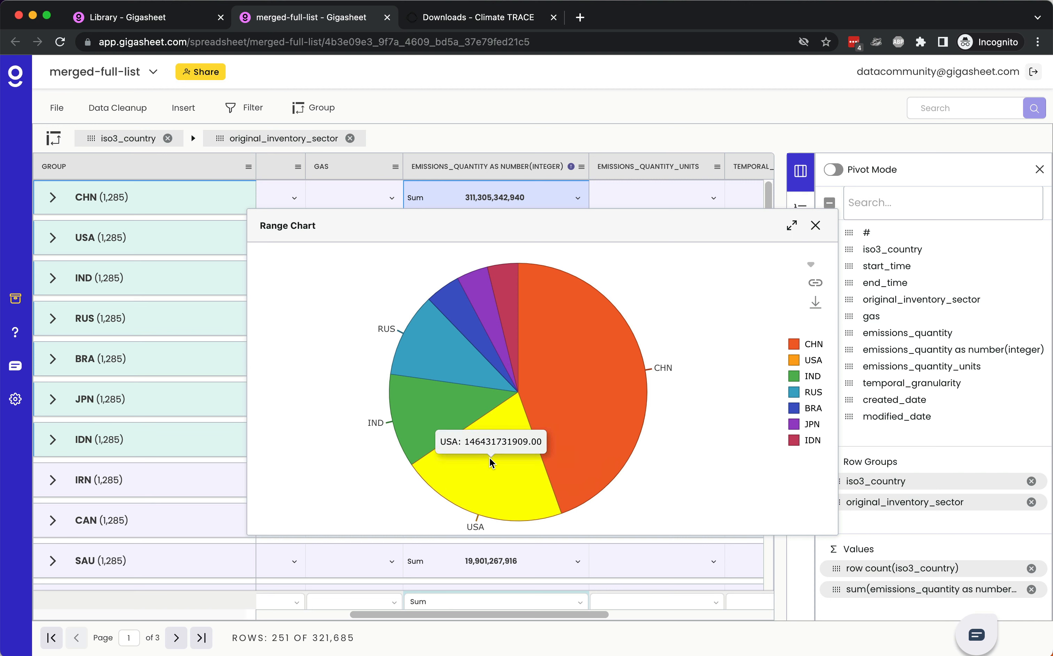
{"action": "mouse_move", "coordinate": [453, 410]}
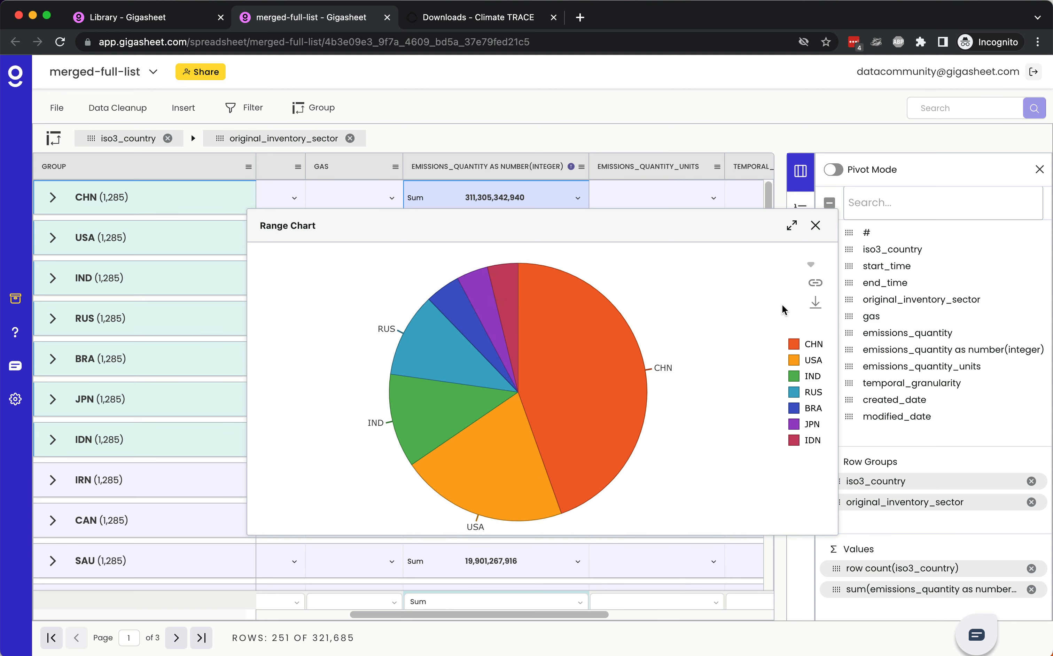
Step: Try the stacked column type for the range chart, and switch it back to the pie type
{"action": "left_click", "coordinate": [809, 270]}
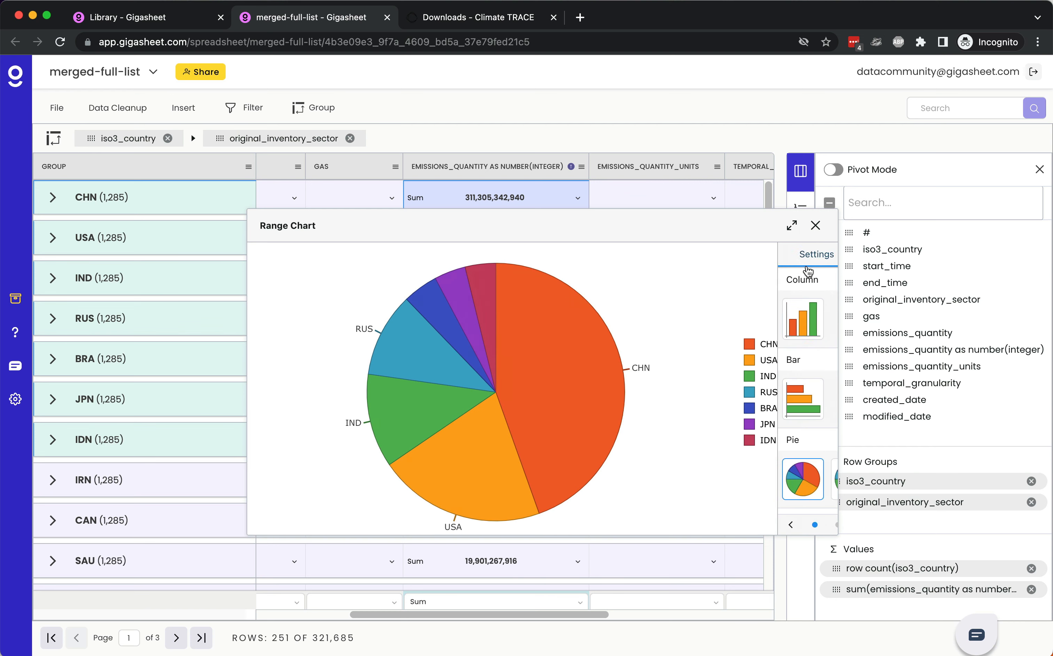
{"action": "left_click", "coordinate": [759, 326]}
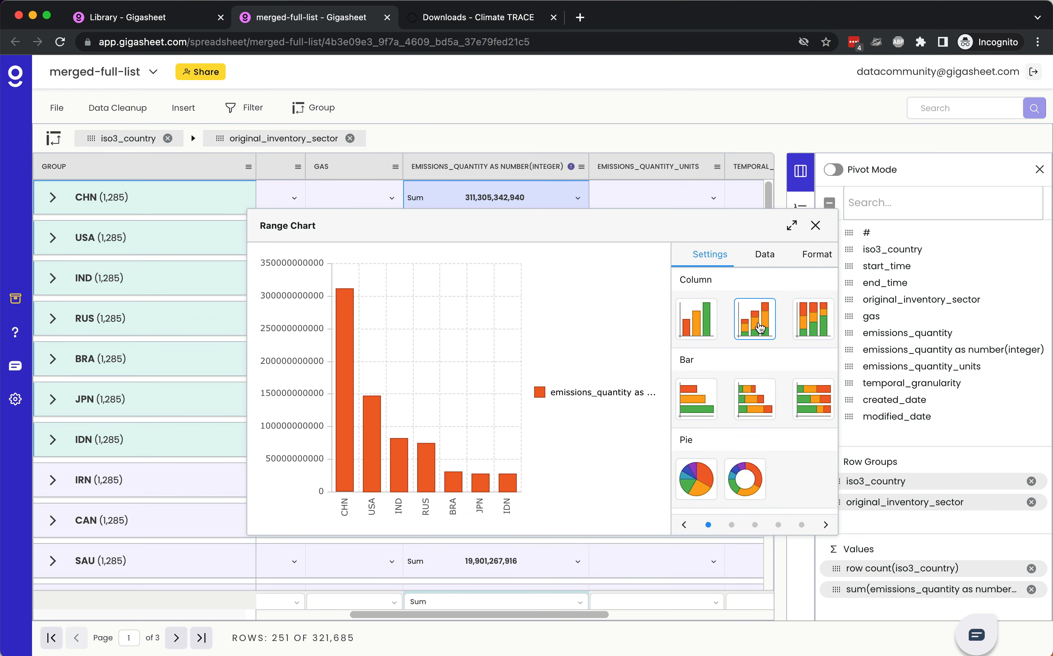
{"action": "left_click", "coordinate": [695, 485]}
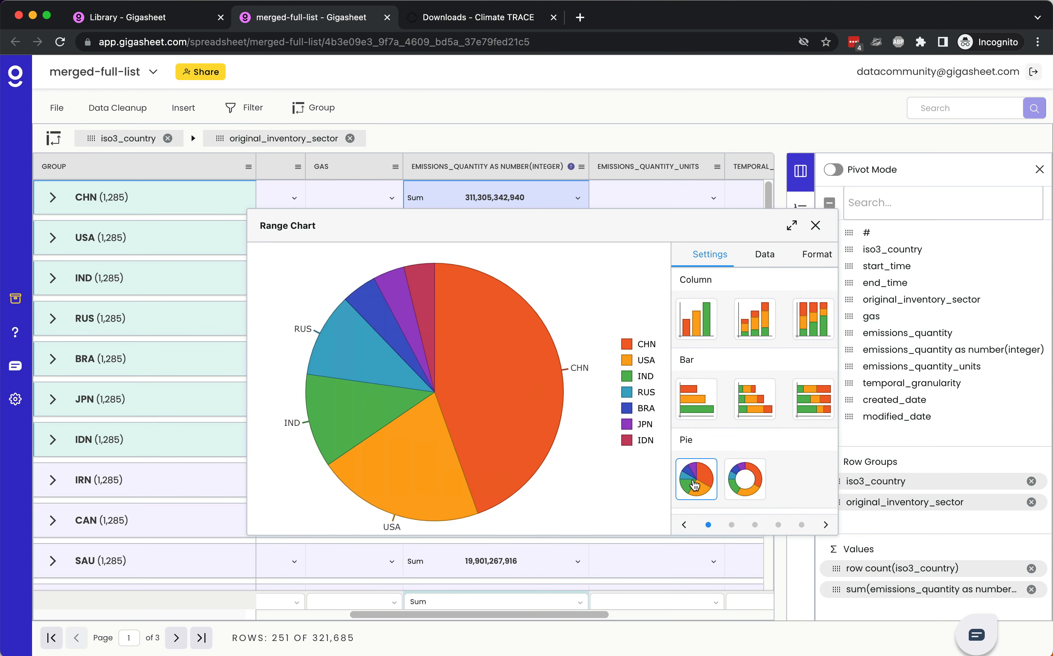
Step: Examine the pie chart's category and series data and its chart title and padding format options
{"action": "left_click", "coordinate": [764, 256]}
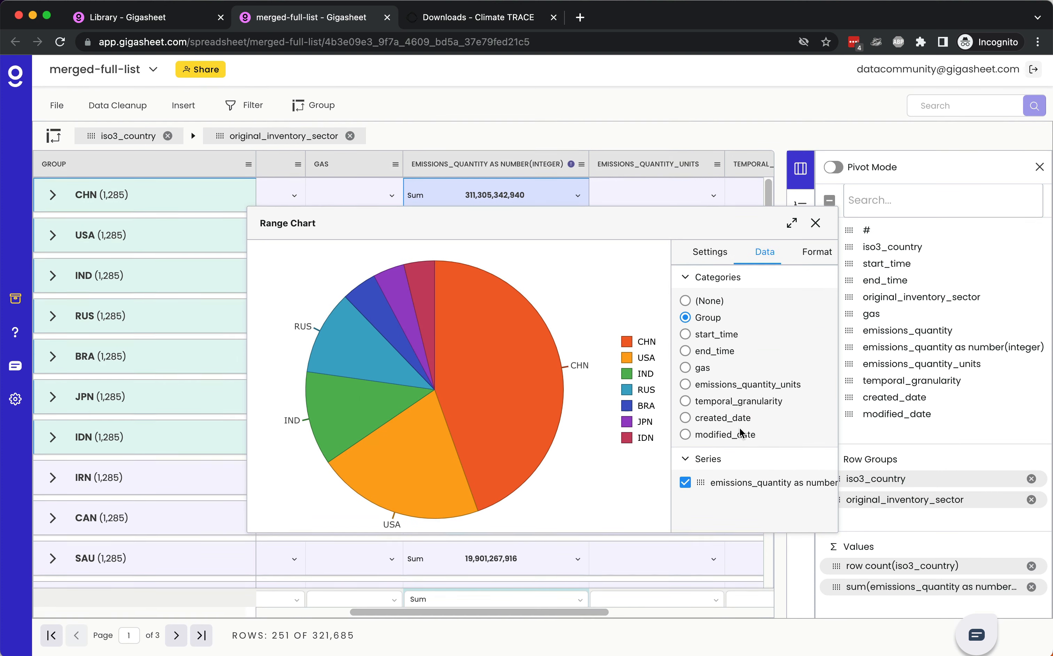
{"action": "left_click", "coordinate": [817, 255]}
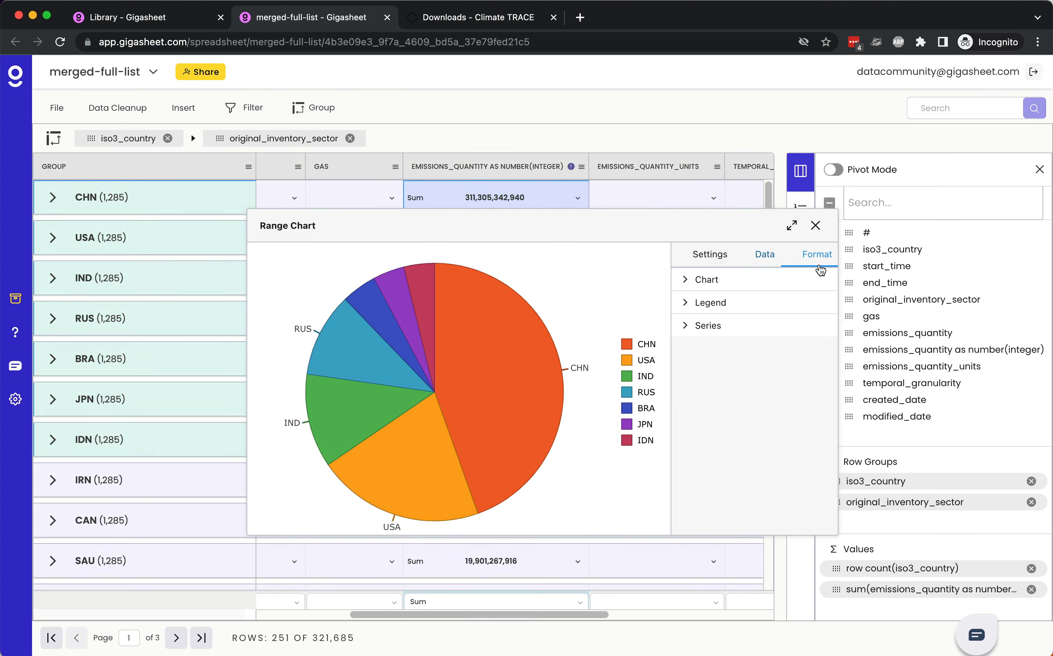
{"action": "left_click", "coordinate": [689, 302]}
{"action": "left_click", "coordinate": [687, 281]}
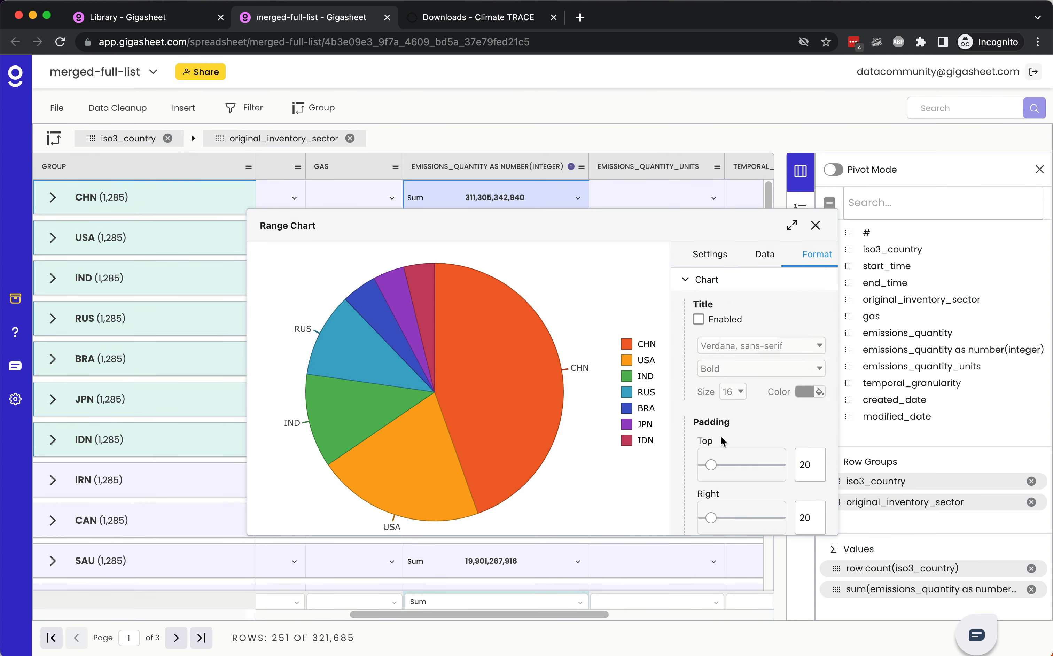
{"action": "scroll", "coordinate": [721, 436], "scroll_direction": "down", "scroll_amount": 5}
{"action": "scroll", "coordinate": [721, 436], "scroll_direction": "up", "scroll_amount": 5}
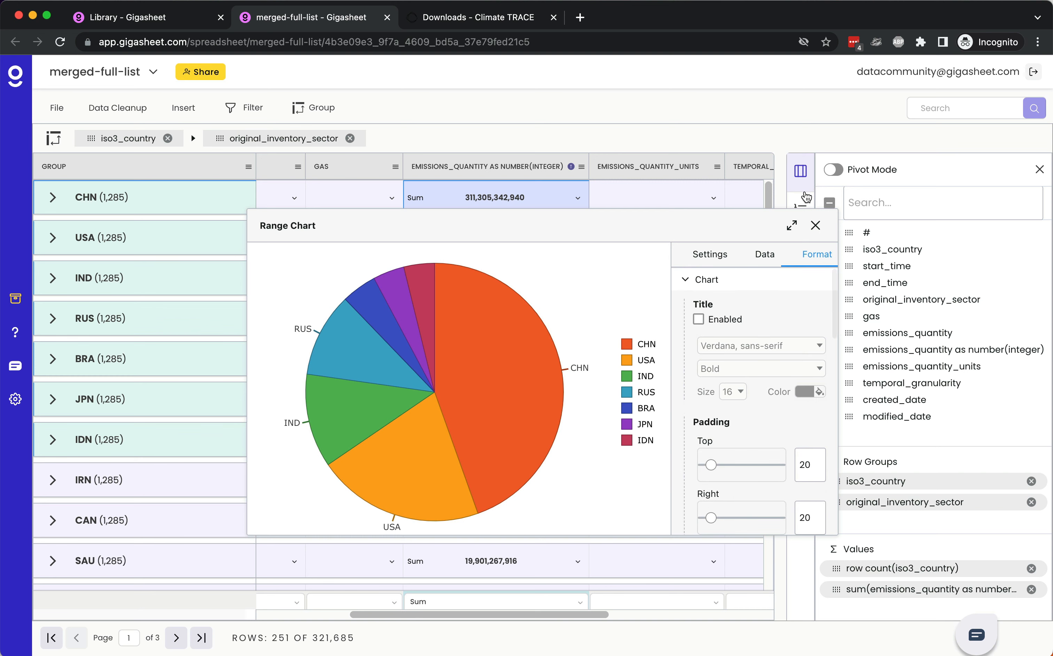
Step: Close the range chart, enable the view-only public link for the merged-full-list sheet and copy that link
{"action": "left_click", "coordinate": [816, 226]}
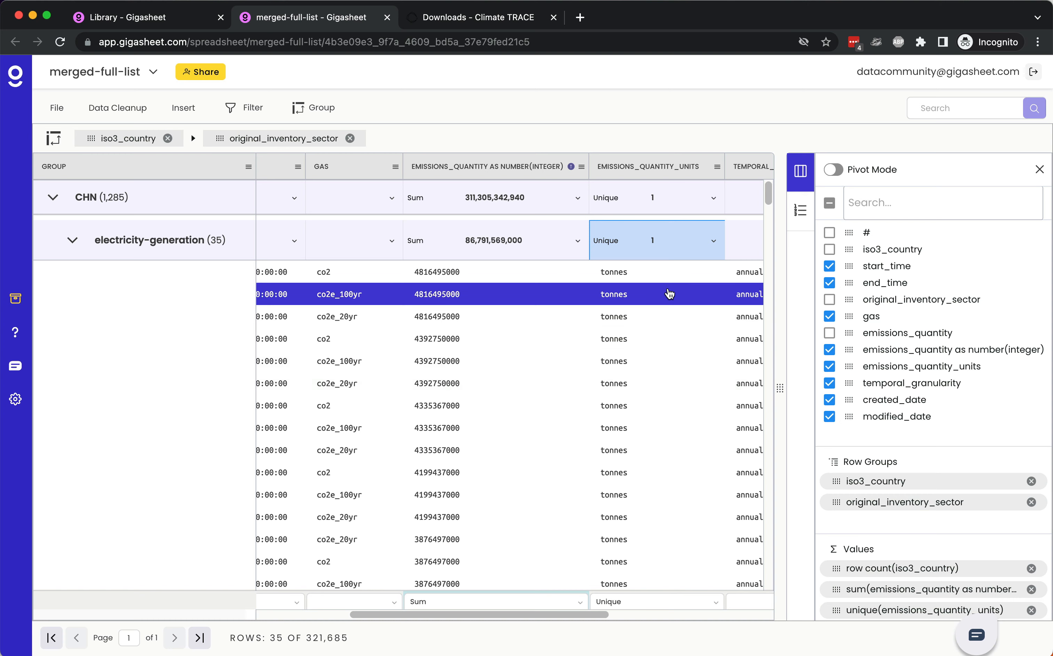
{"action": "left_click", "coordinate": [201, 73]}
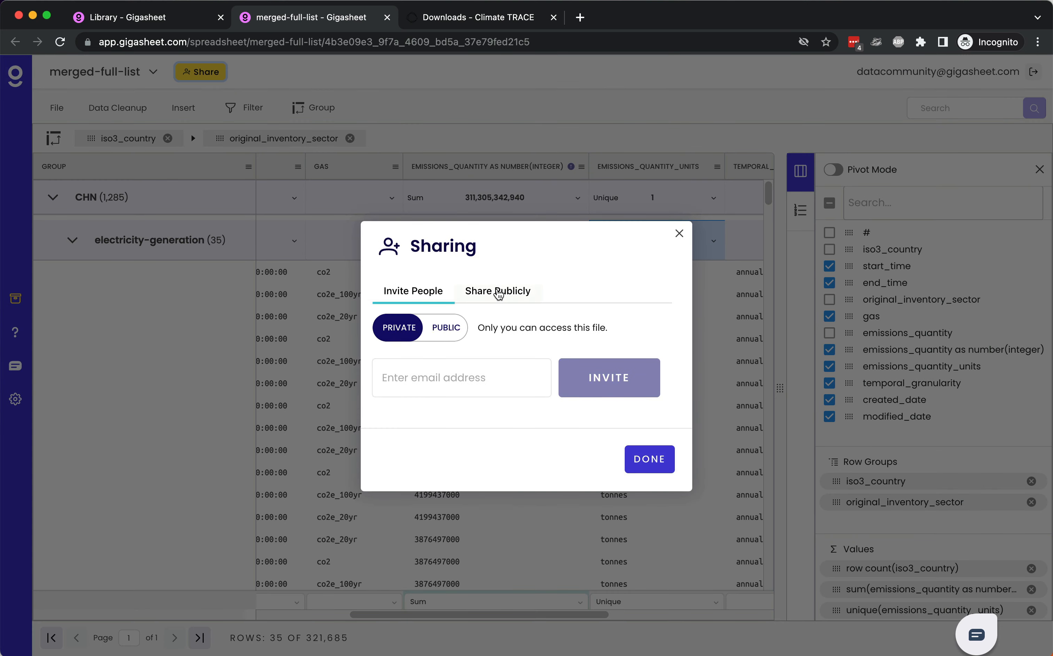
{"action": "left_click", "coordinate": [500, 296]}
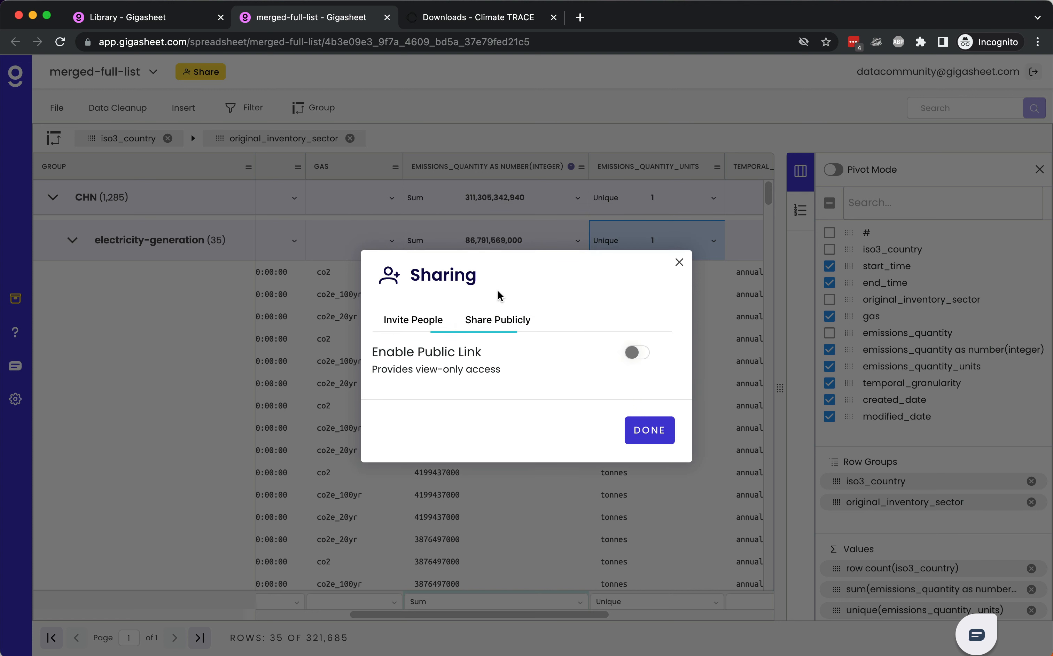
{"action": "left_click", "coordinate": [636, 354]}
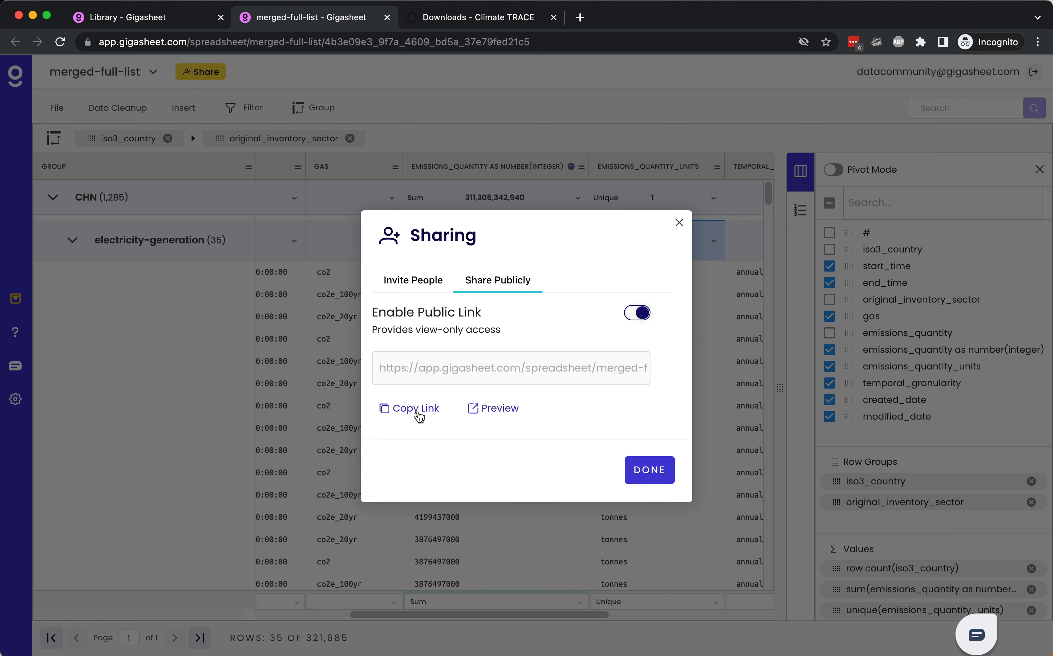
{"action": "left_click", "coordinate": [418, 413]}
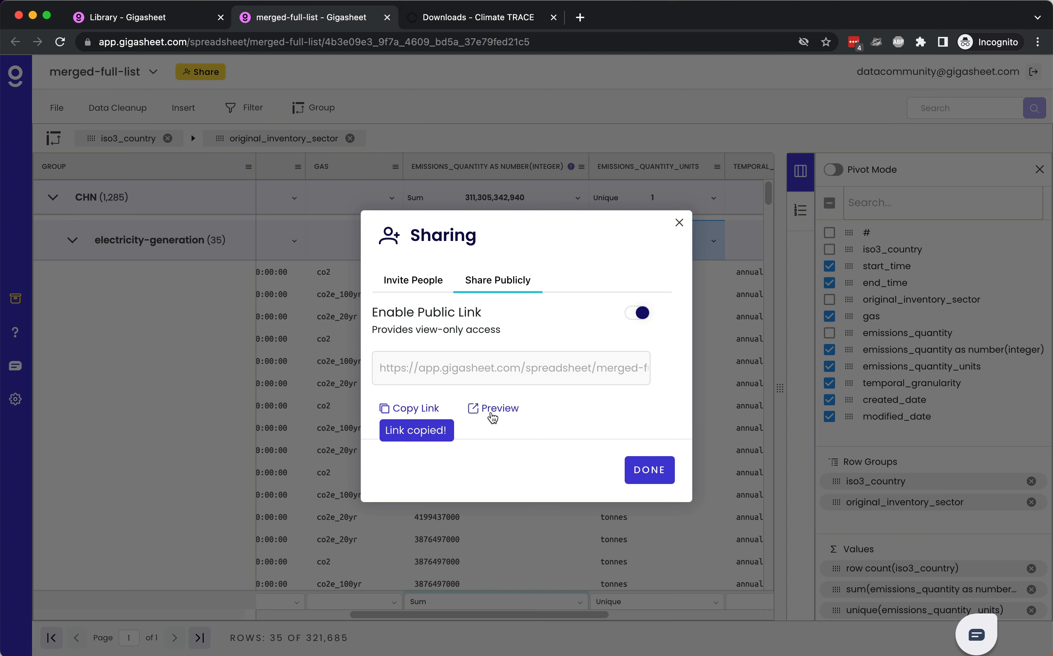
Step: Preview the publicly shared merged-full-list sheet, and close the preview and the sharing settings
{"action": "left_click", "coordinate": [491, 412]}
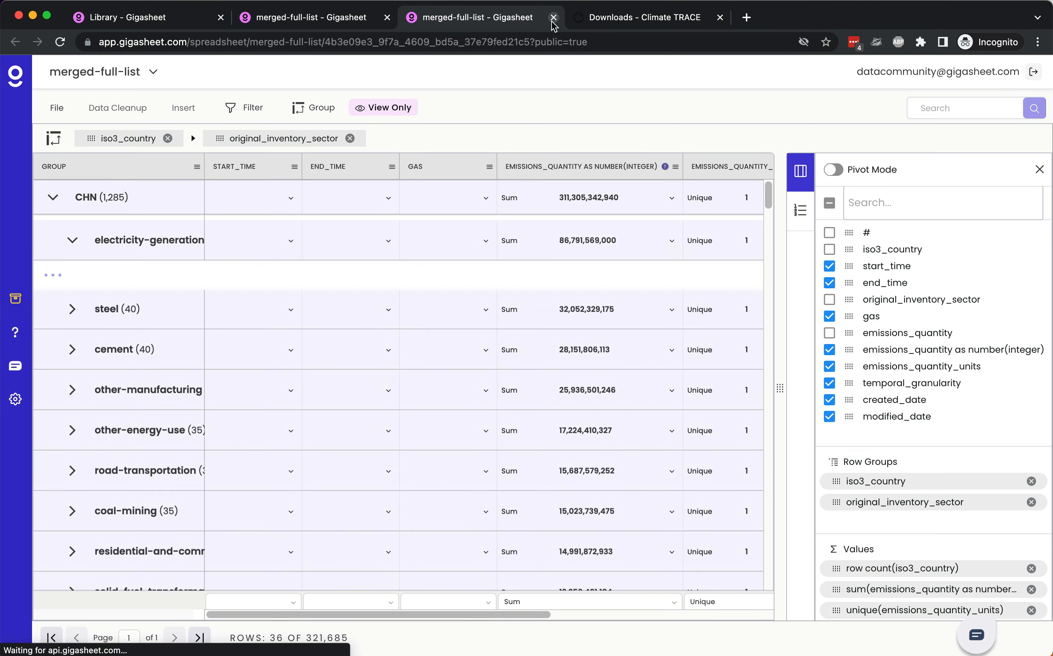
{"action": "left_click", "coordinate": [554, 17]}
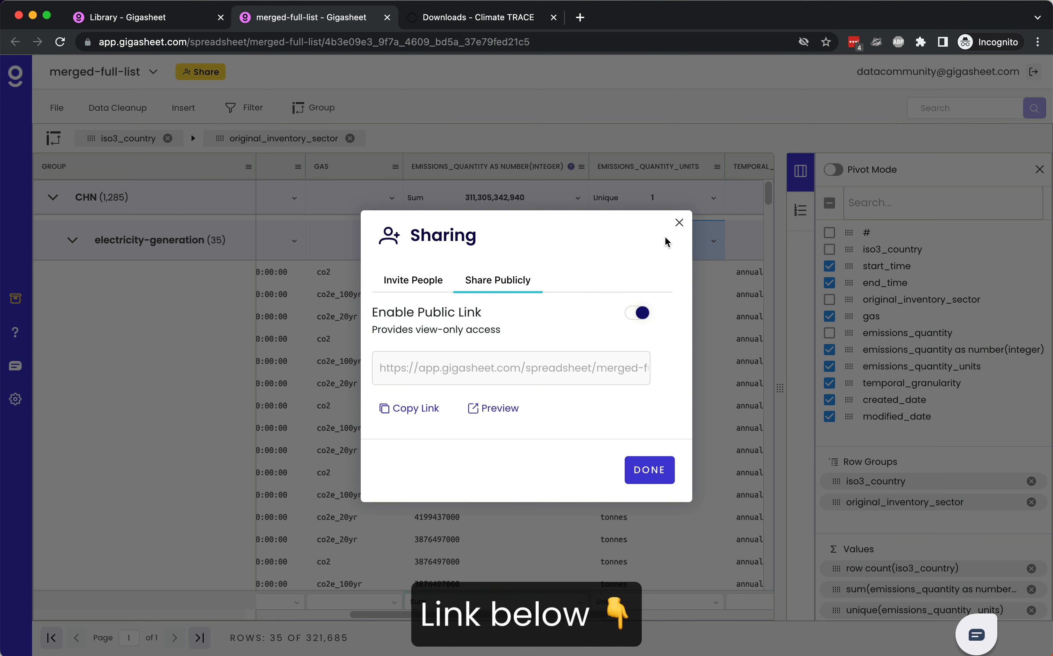
{"action": "left_click", "coordinate": [679, 224]}
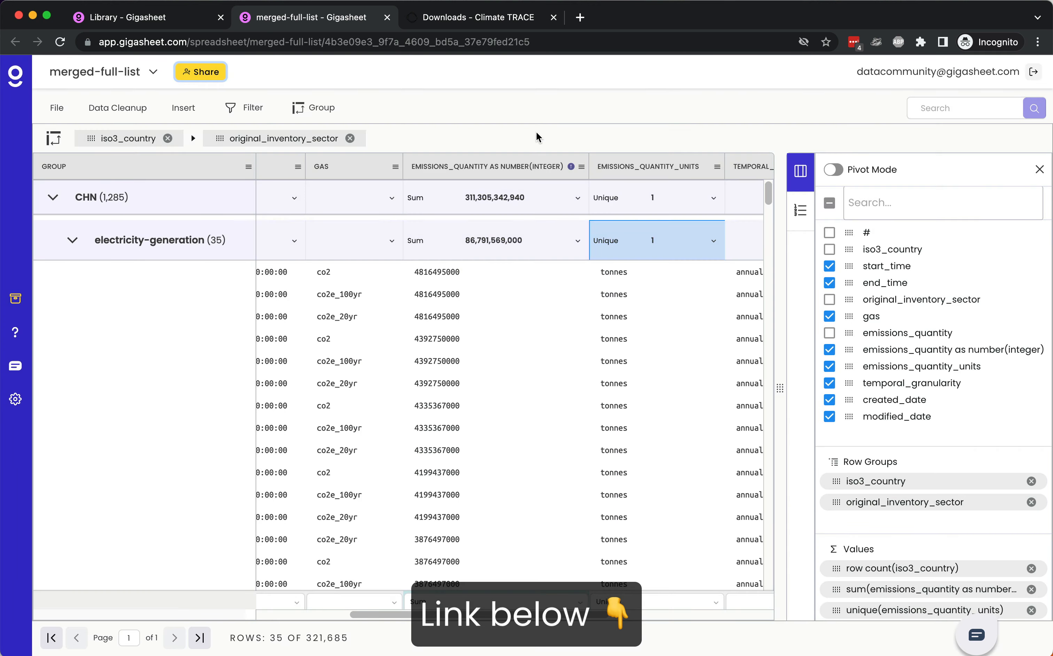